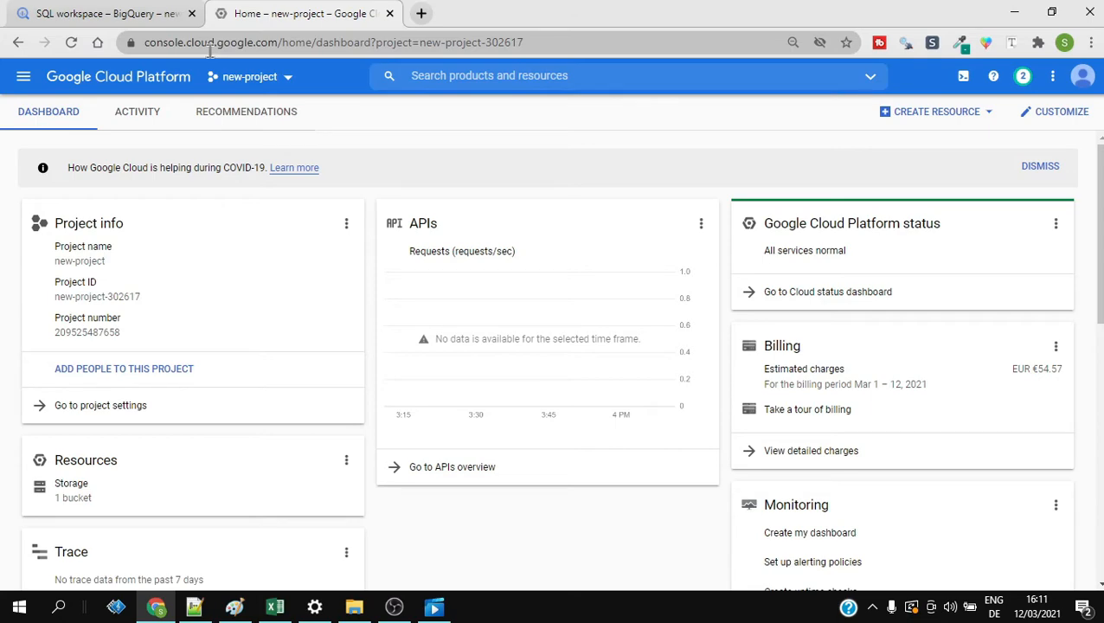
Open the BigQuery SQL workspace for new-project
left_click(17, 83)
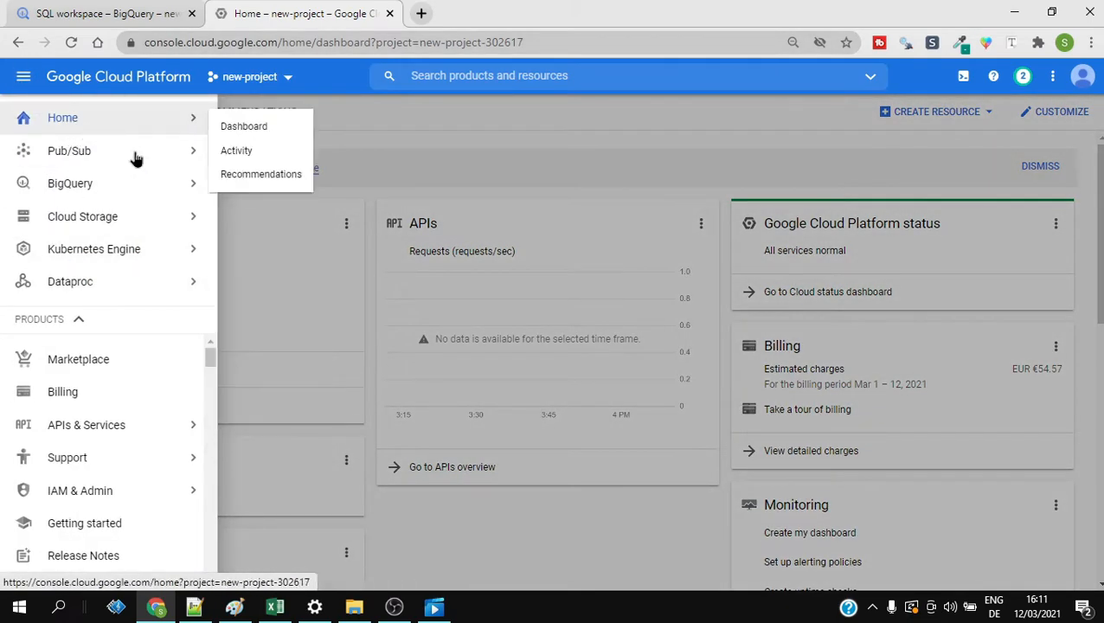
scroll(74, 398, "down", 2)
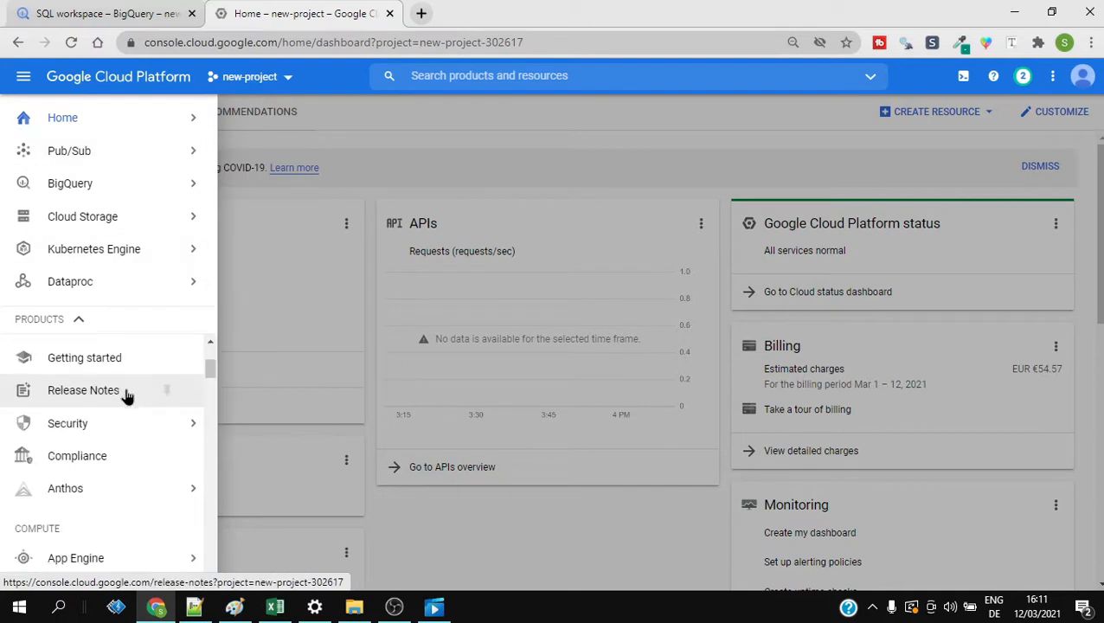
scroll(73, 406, "up", 2)
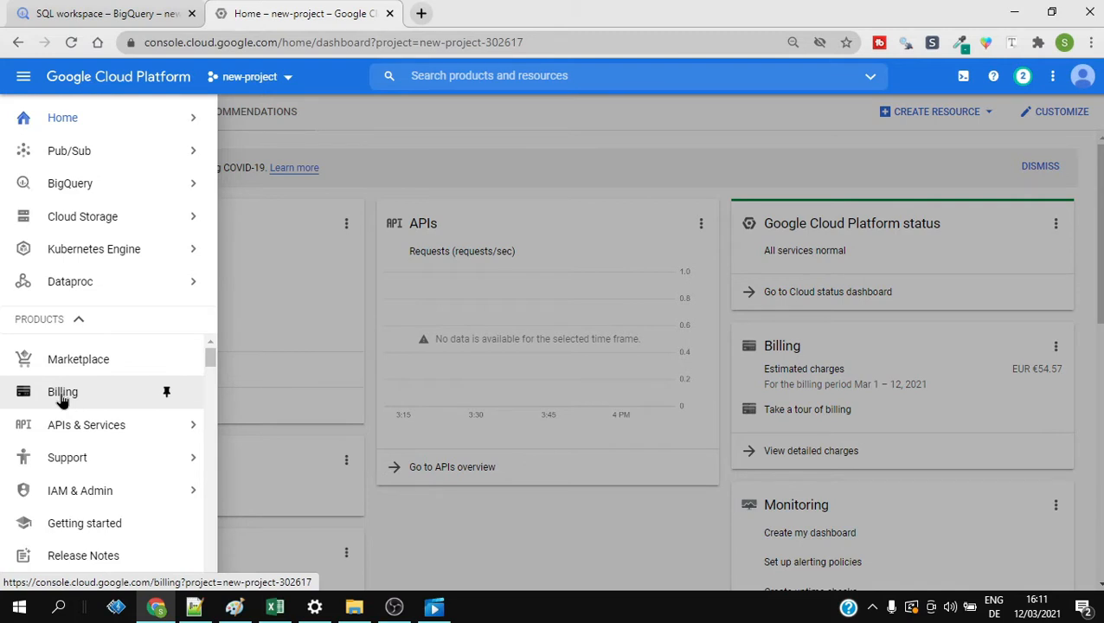
mouse_move(99, 197)
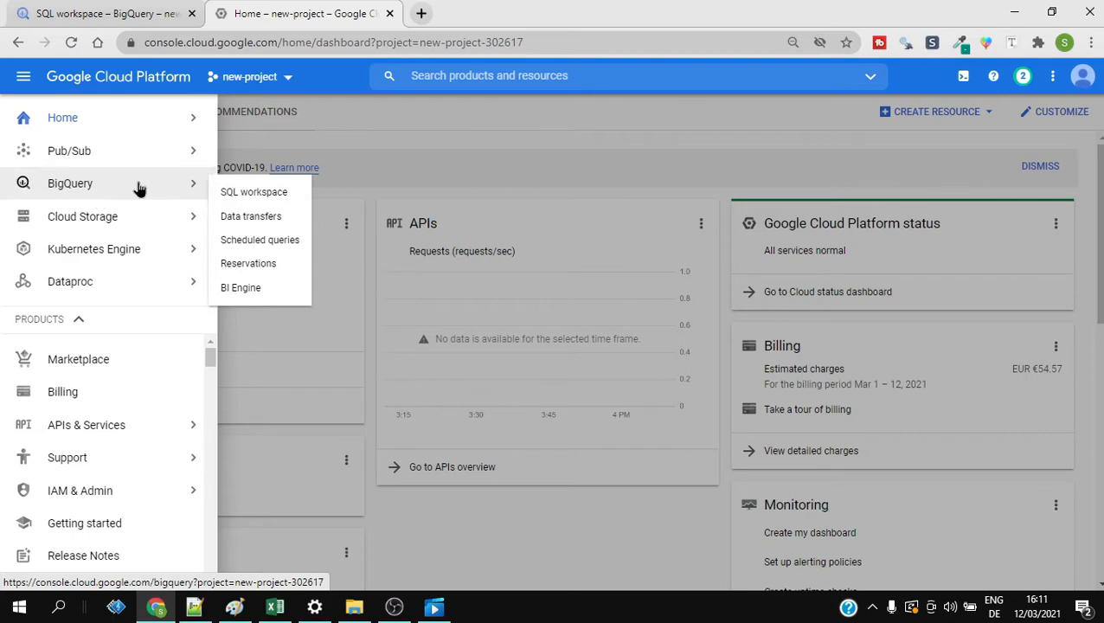
left_click(139, 187)
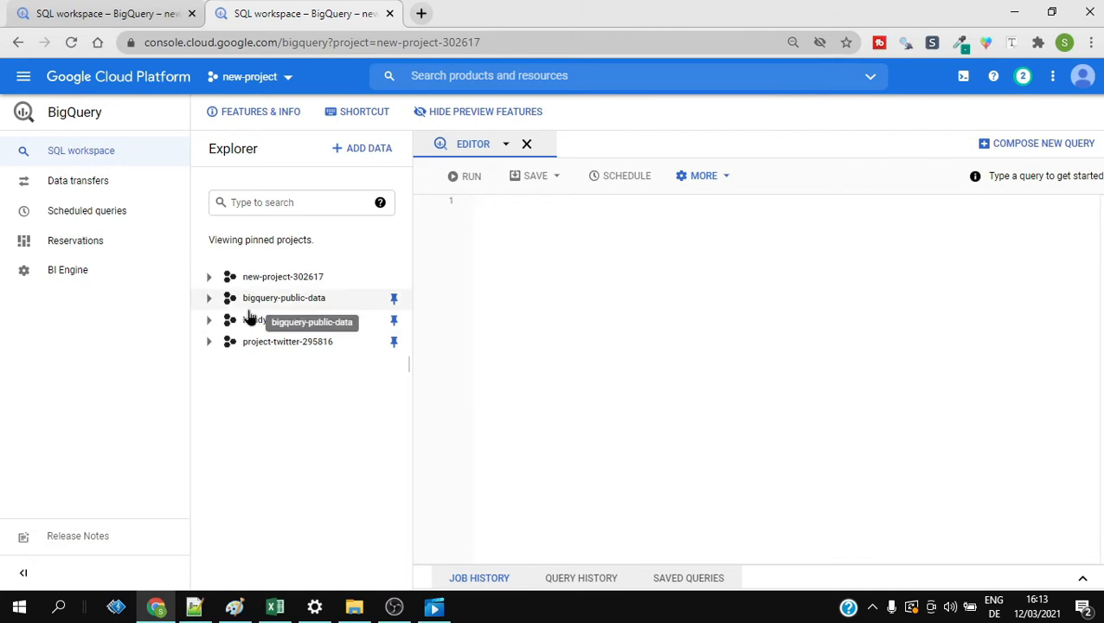
Expand the austin_bikeshare dataset in bigquery-public-data and open its bikeshare_stations table
left_click(211, 299)
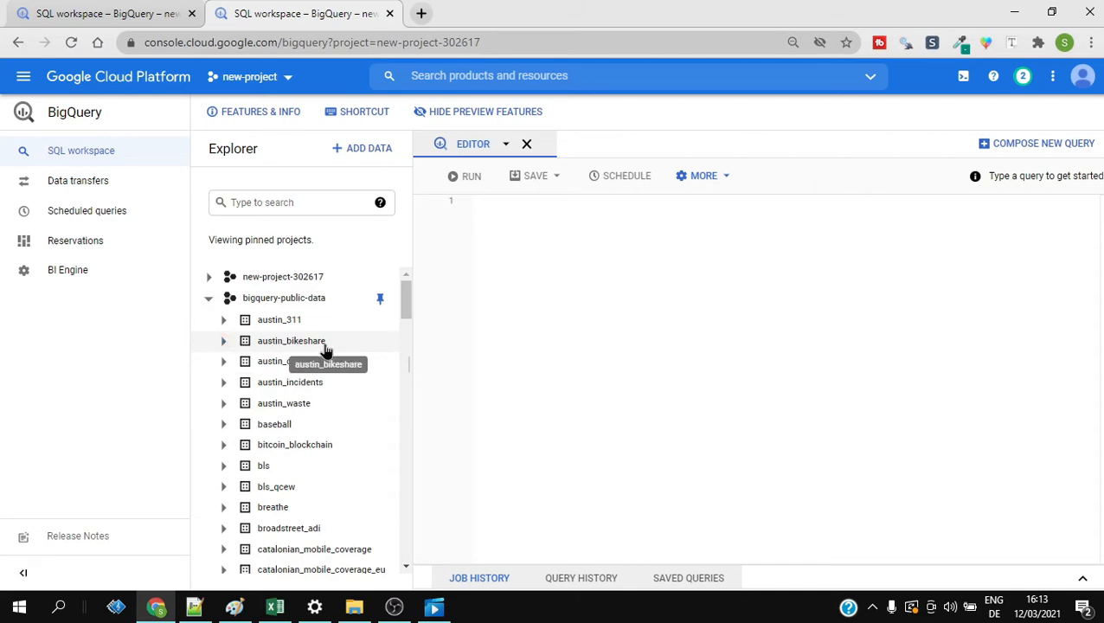
left_click(224, 342)
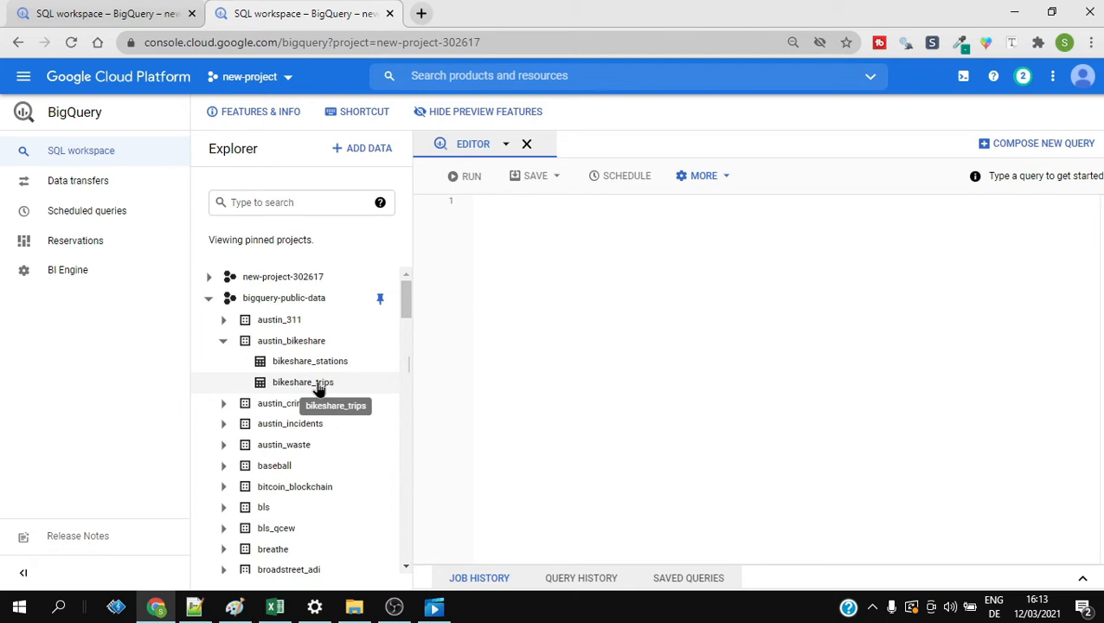
left_click(510, 221)
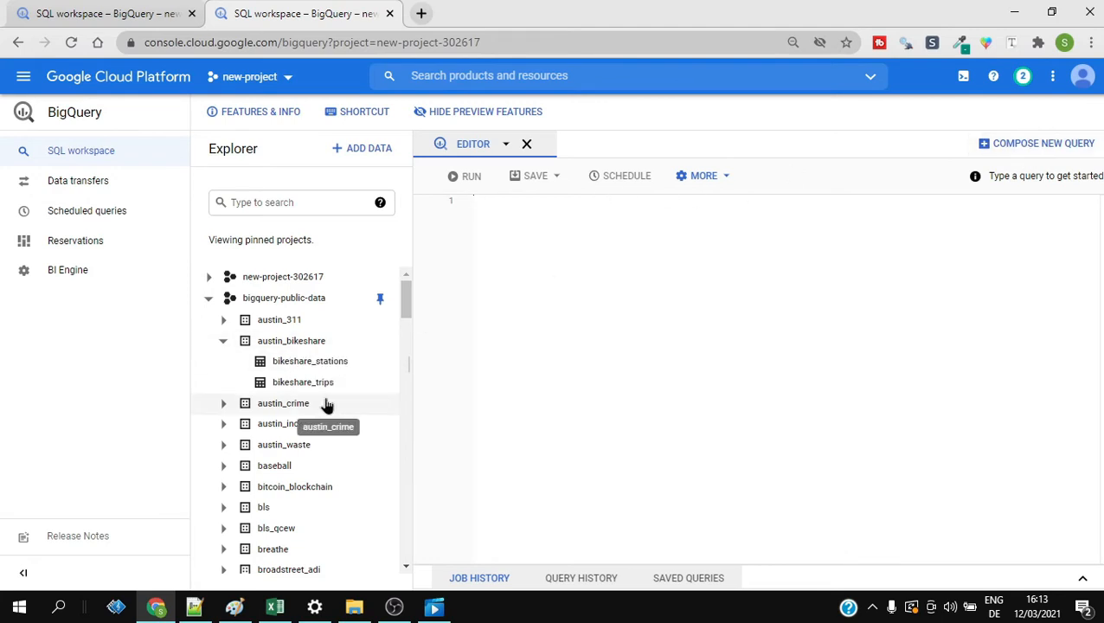
left_click(305, 362)
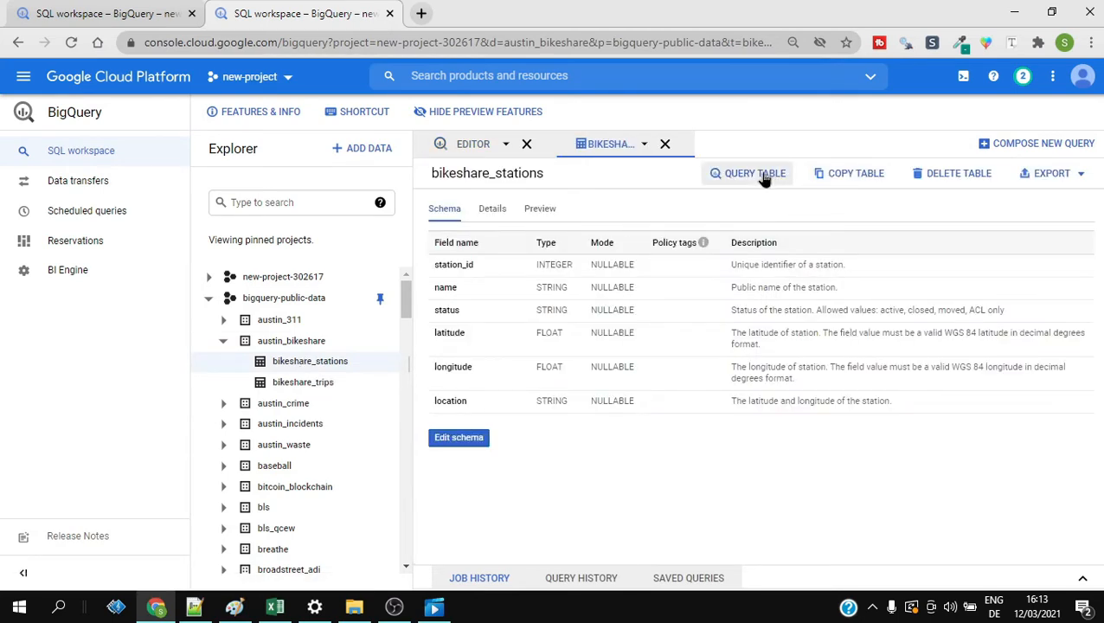
Start a query on the bikeshare_stations table and make it select COUNT(*)
left_click(761, 174)
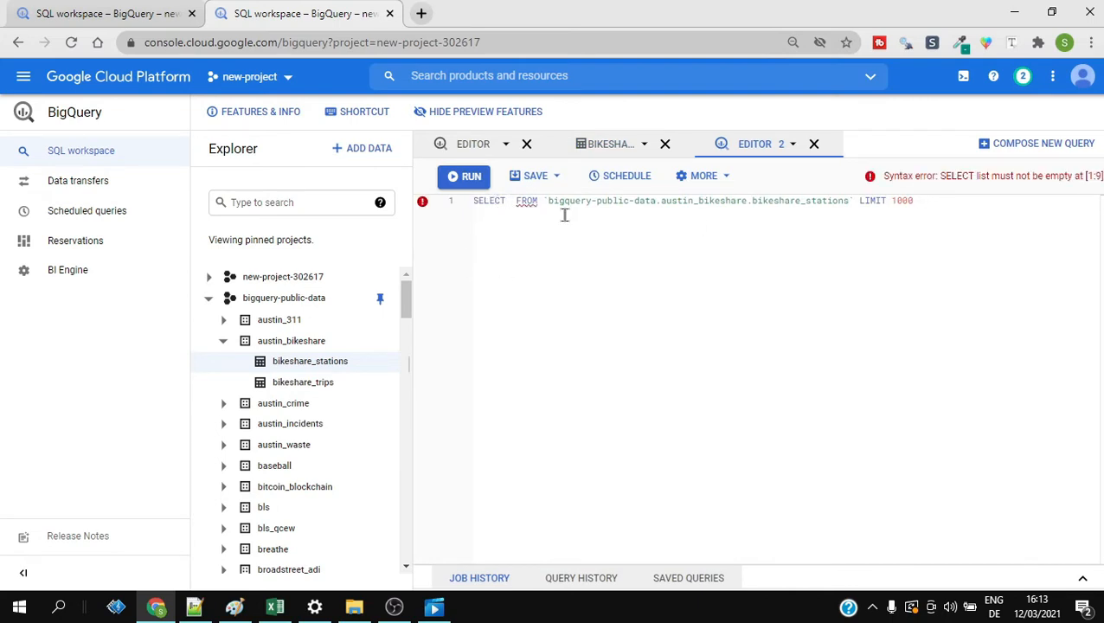
type("(*")
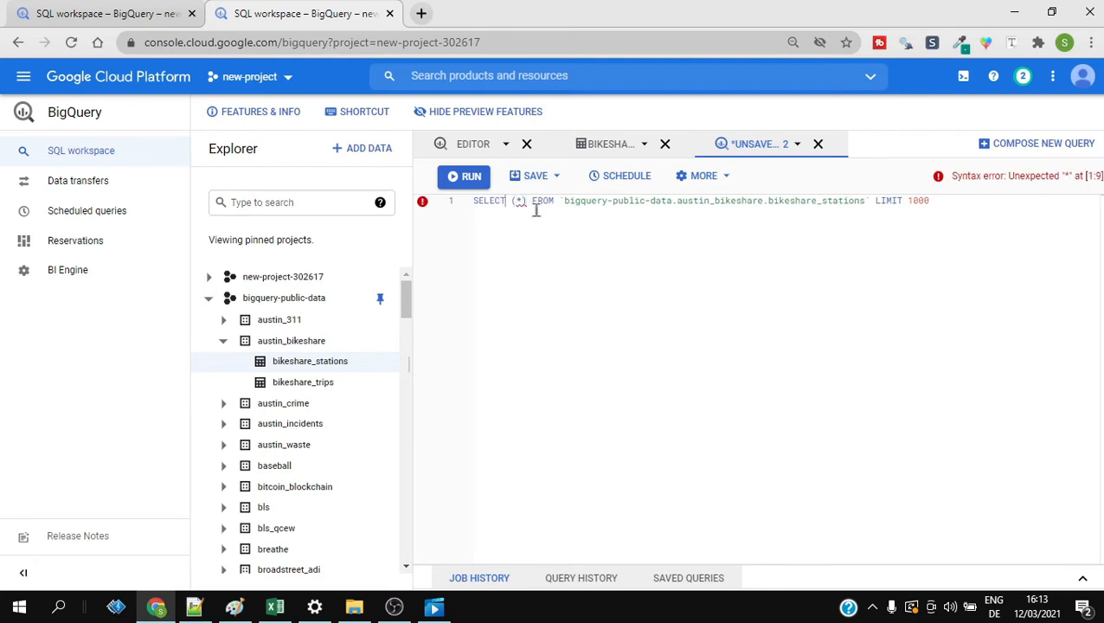
type("COUNT")
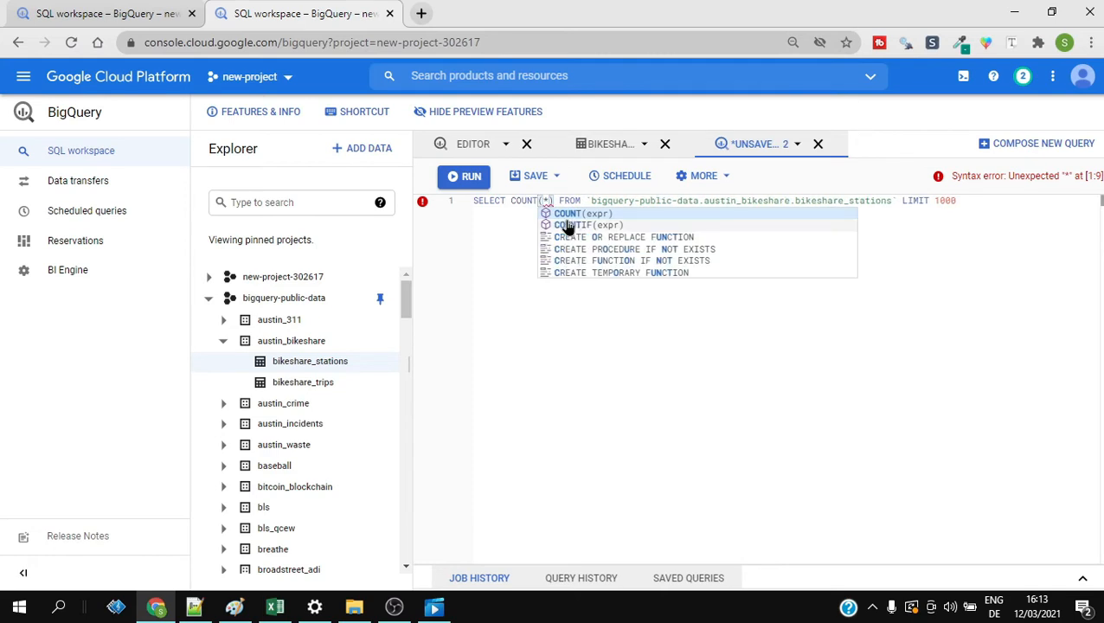
key("Escape")
left_click_drag(510, 202, 554, 203)
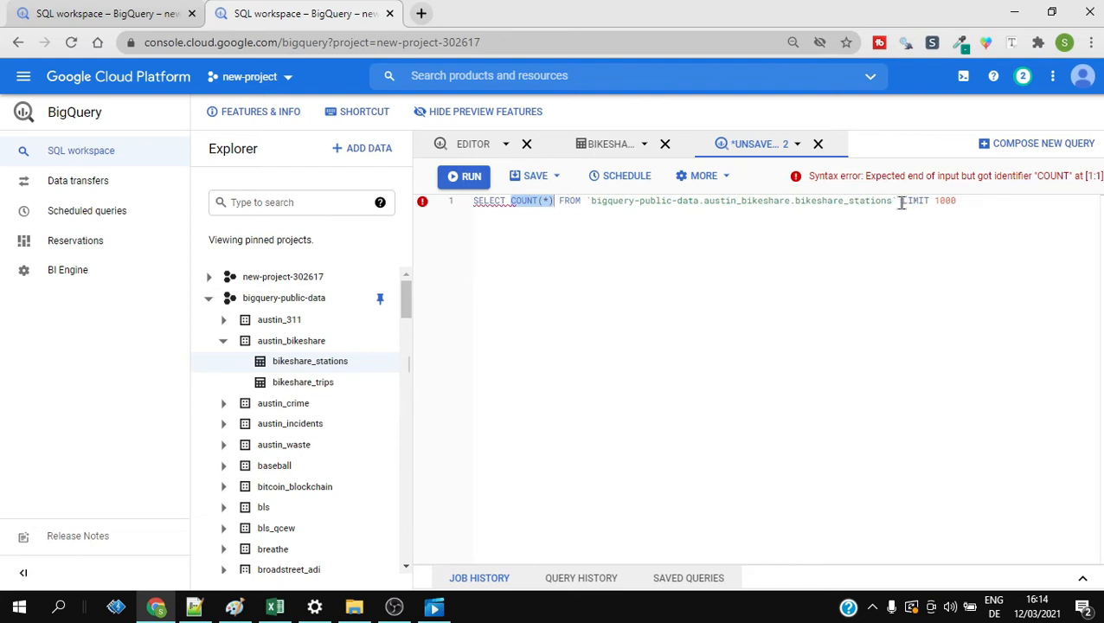
Replace the query's LIMIT 1000 clause with a semicolon and run the query to count the stations
left_click_drag(901, 202, 968, 202)
key("BackSpace")
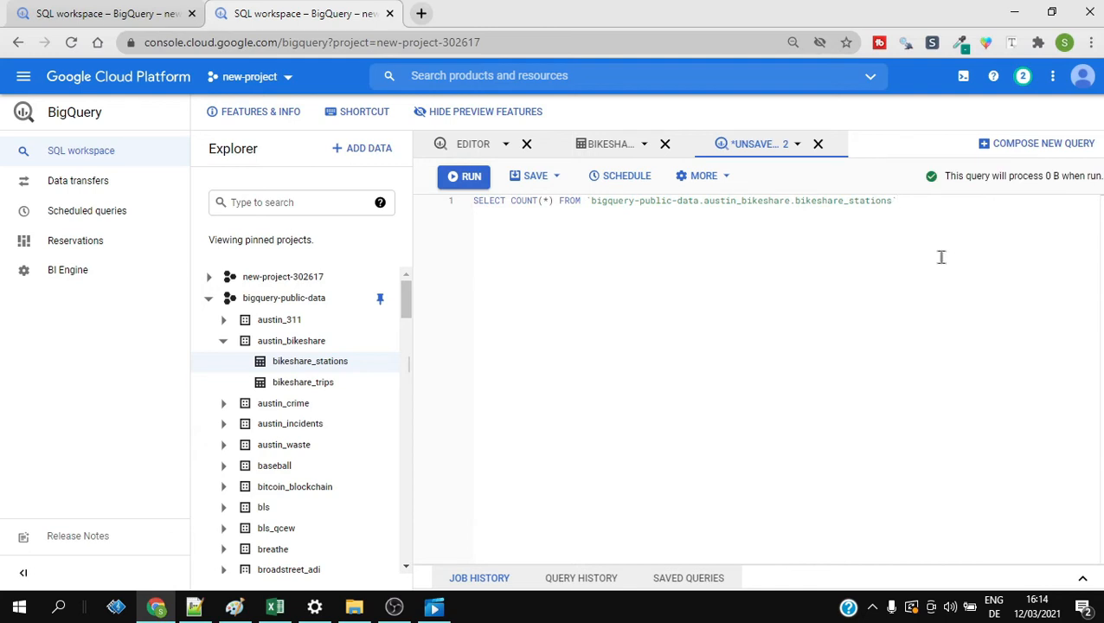
type(";")
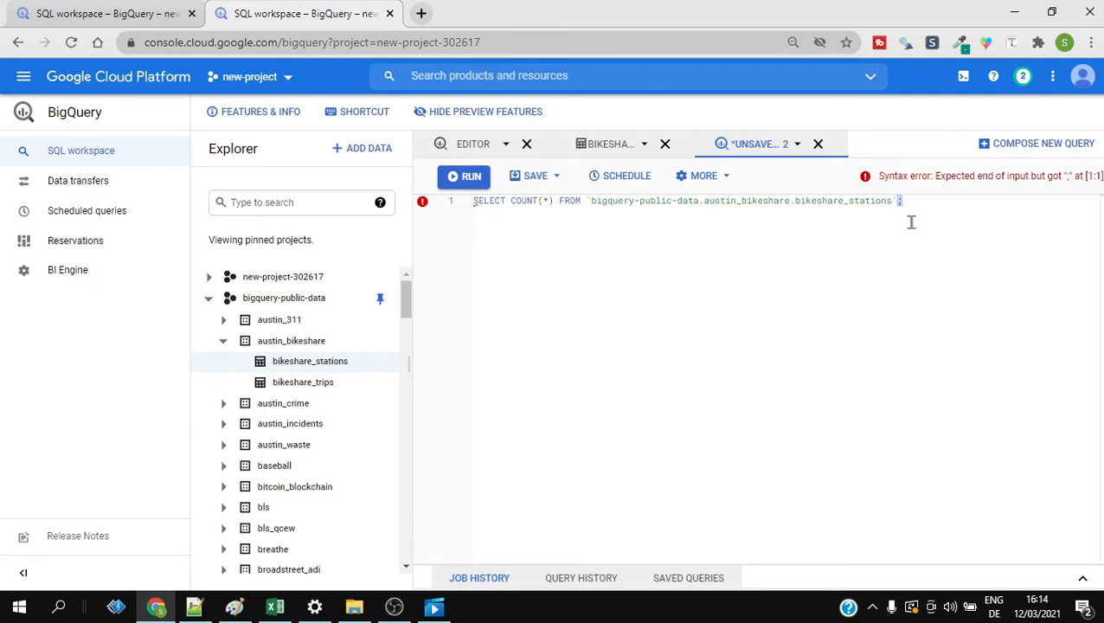
left_click(475, 202)
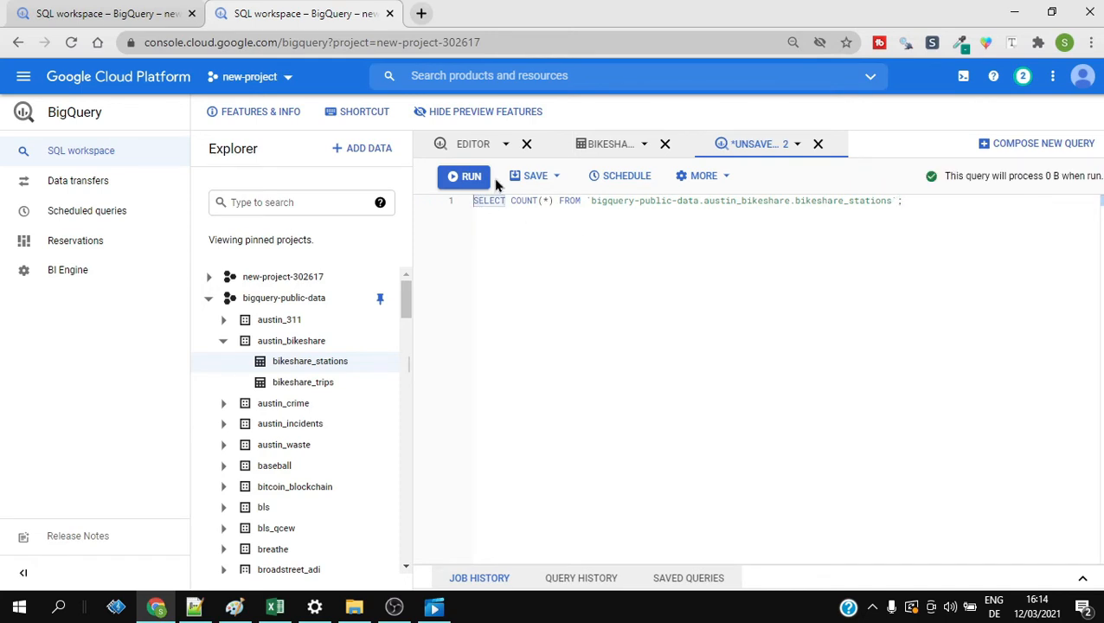
left_click(461, 180)
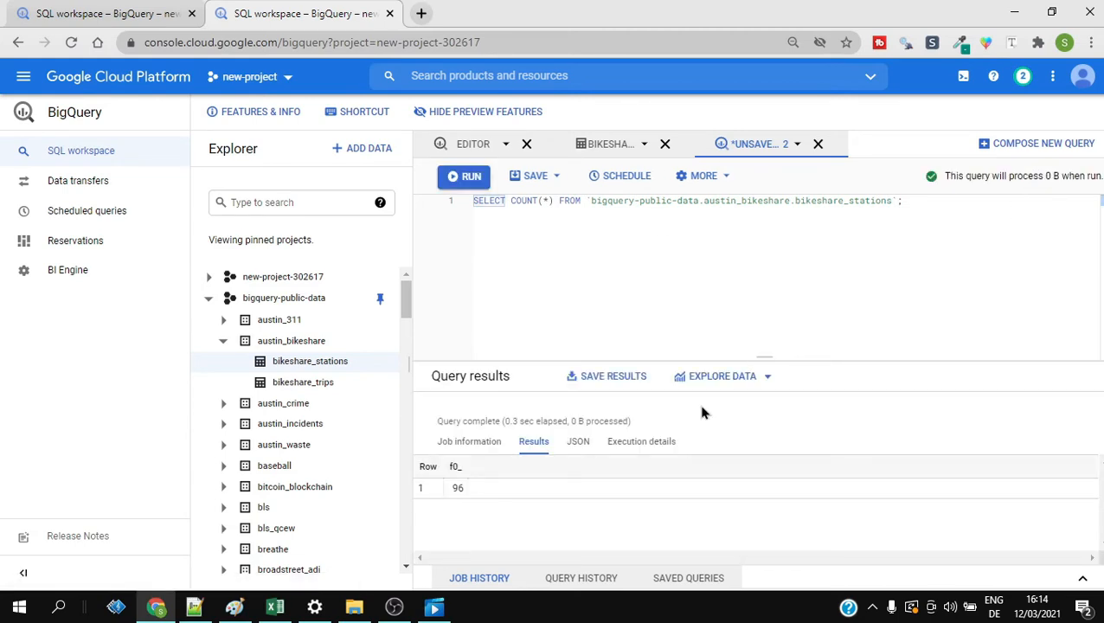
left_click_drag(467, 491, 451, 496)
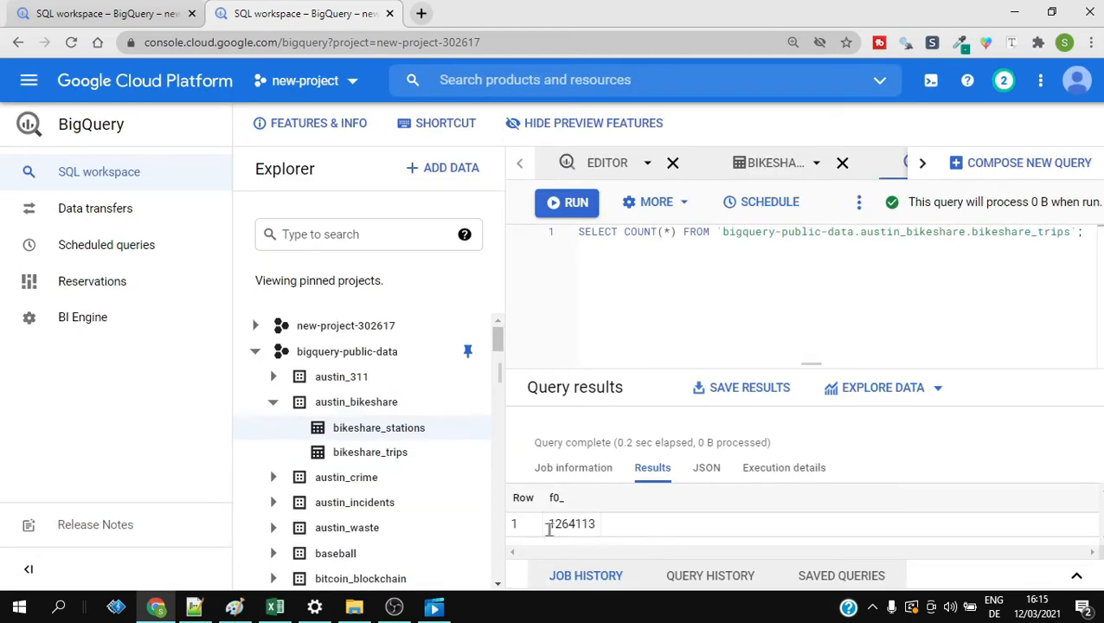
Open the bikeshare_trips table and bring up its export form for Google Cloud Storage, ready for a GCS location
left_click_drag(548, 529, 593, 529)
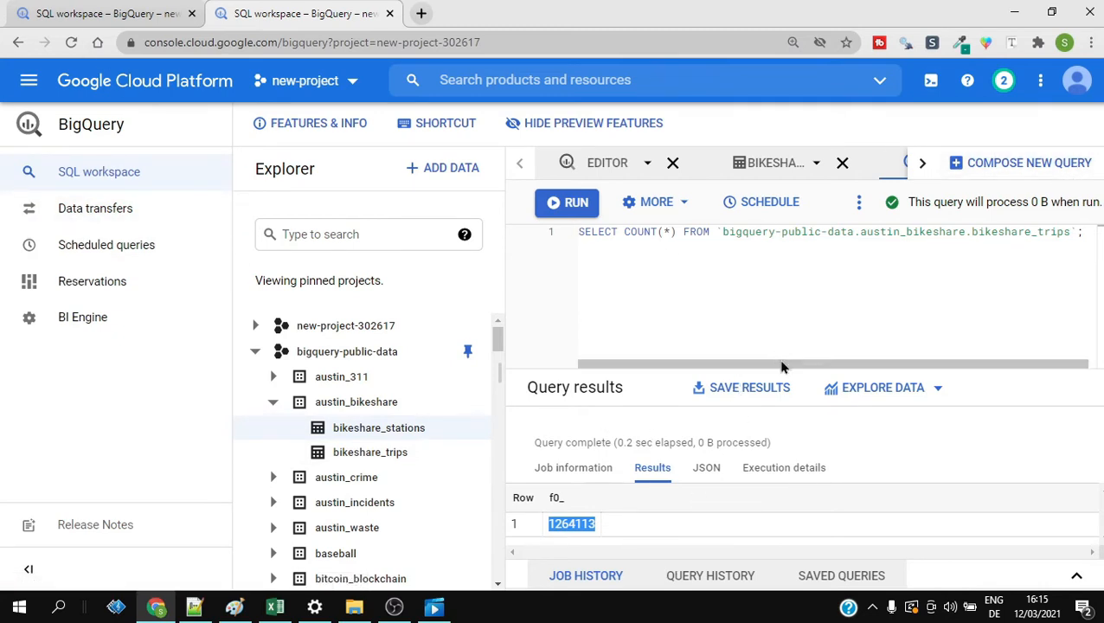
left_click(387, 459)
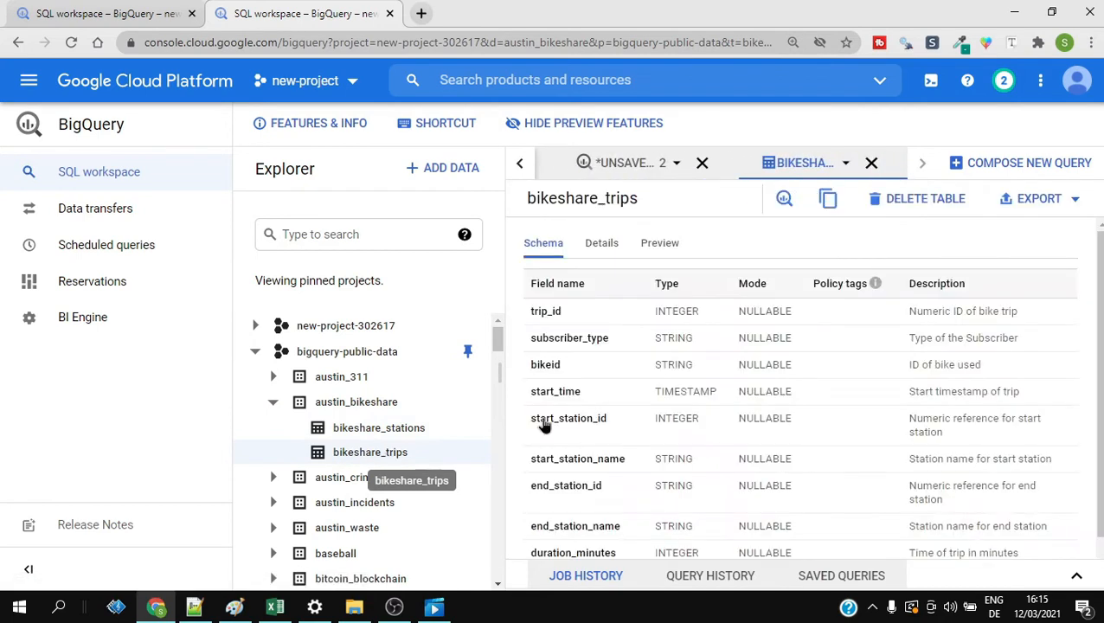
left_click(1075, 203)
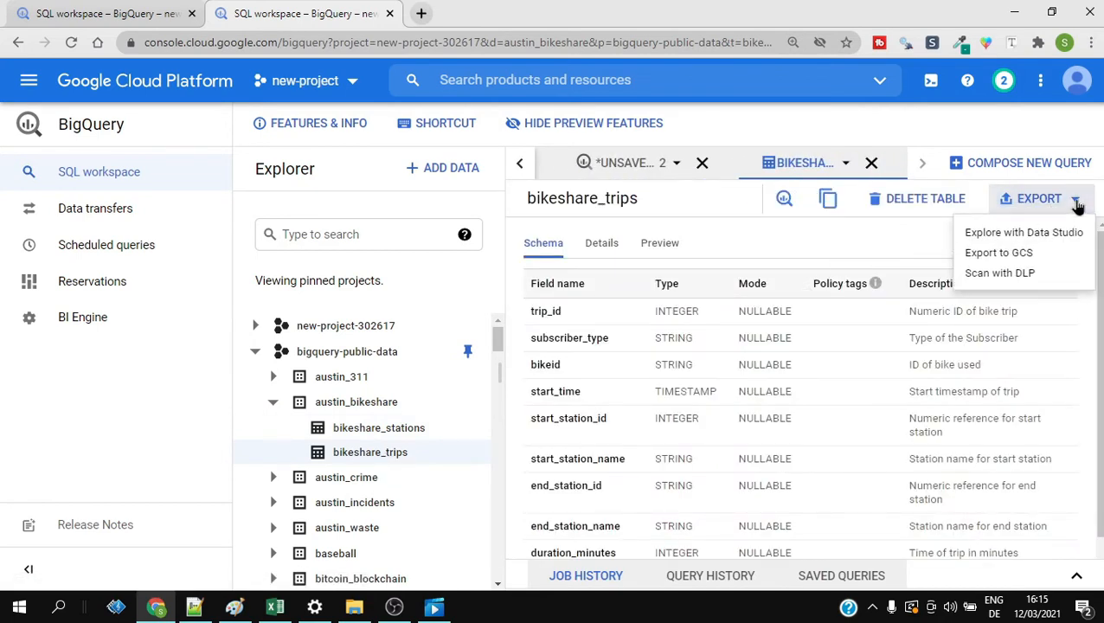
left_click(1003, 253)
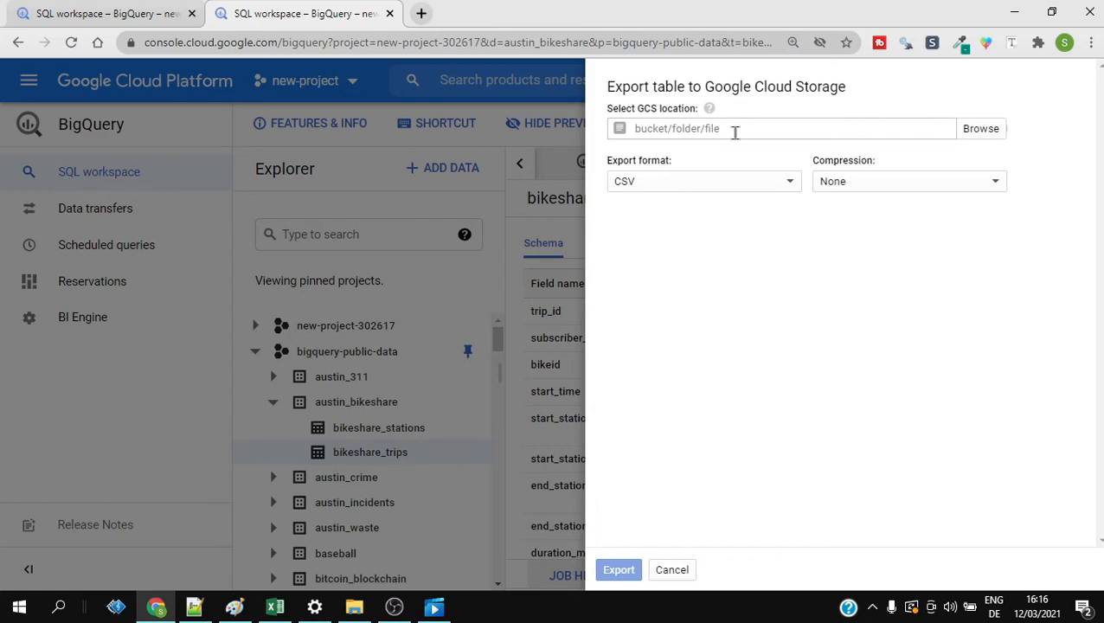
left_click(632, 128)
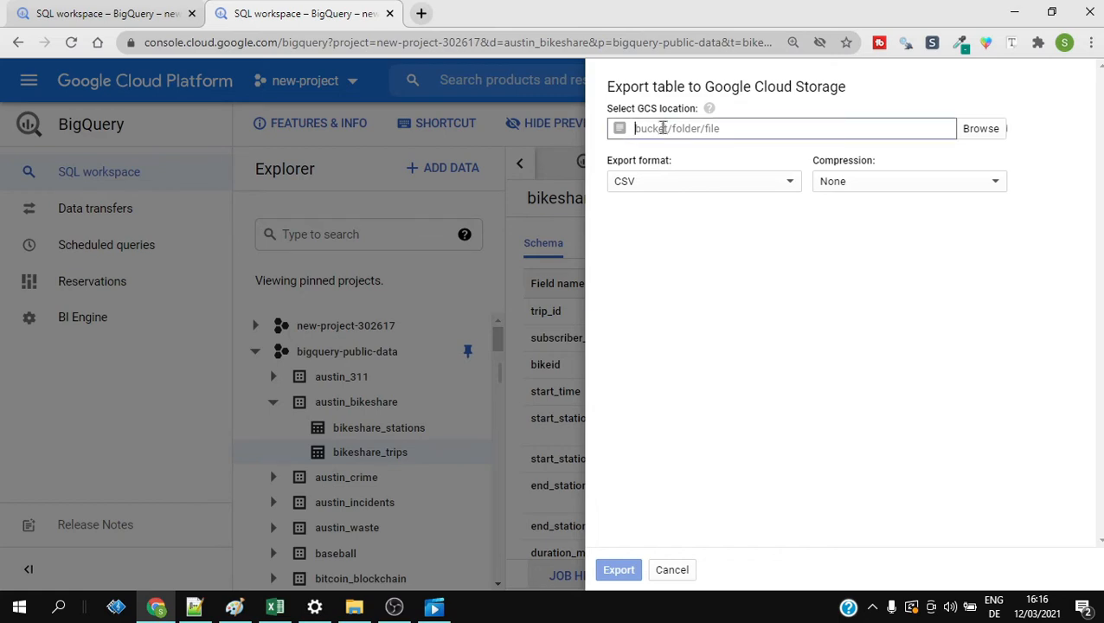
Switch to the other BigQuery browser tab and open the Cloud Storage bucket browser there
left_click(53, 9)
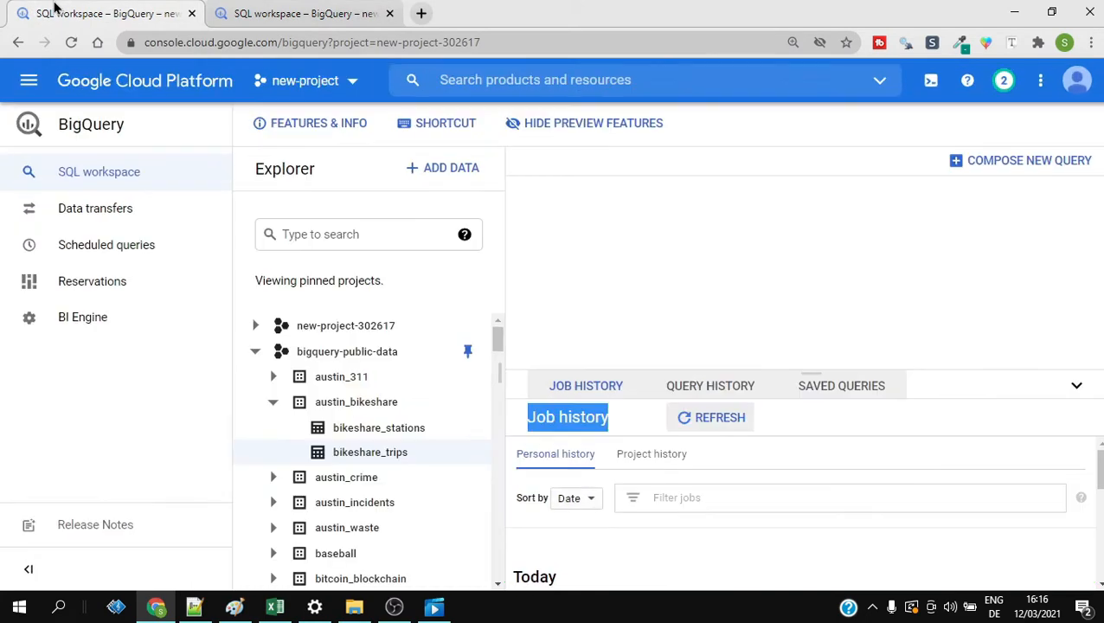
left_click(29, 84)
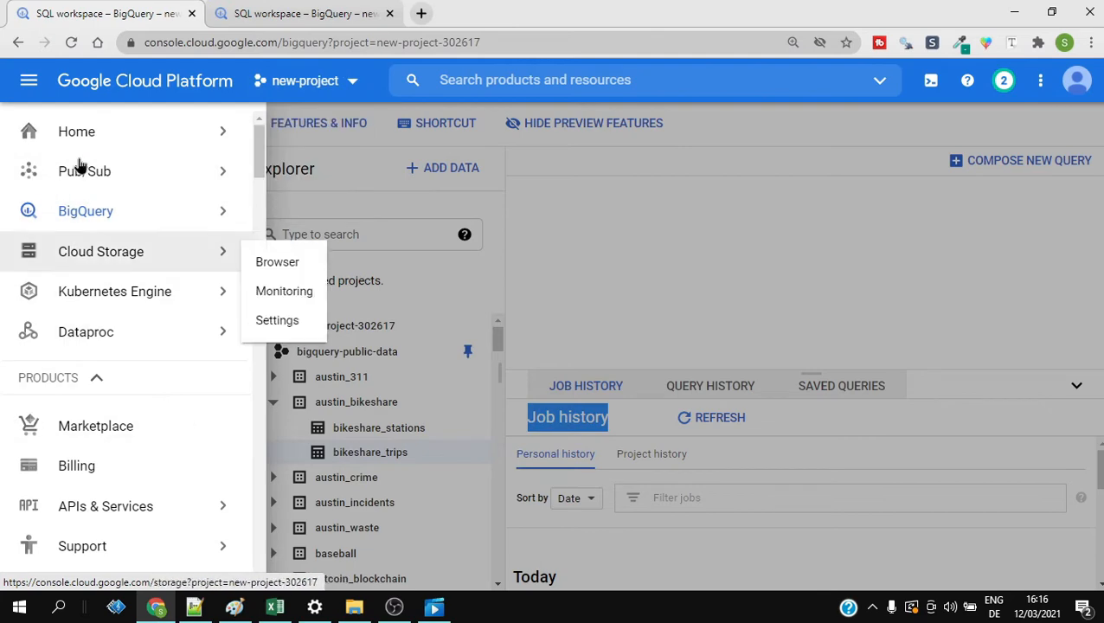
mouse_move(7, 132)
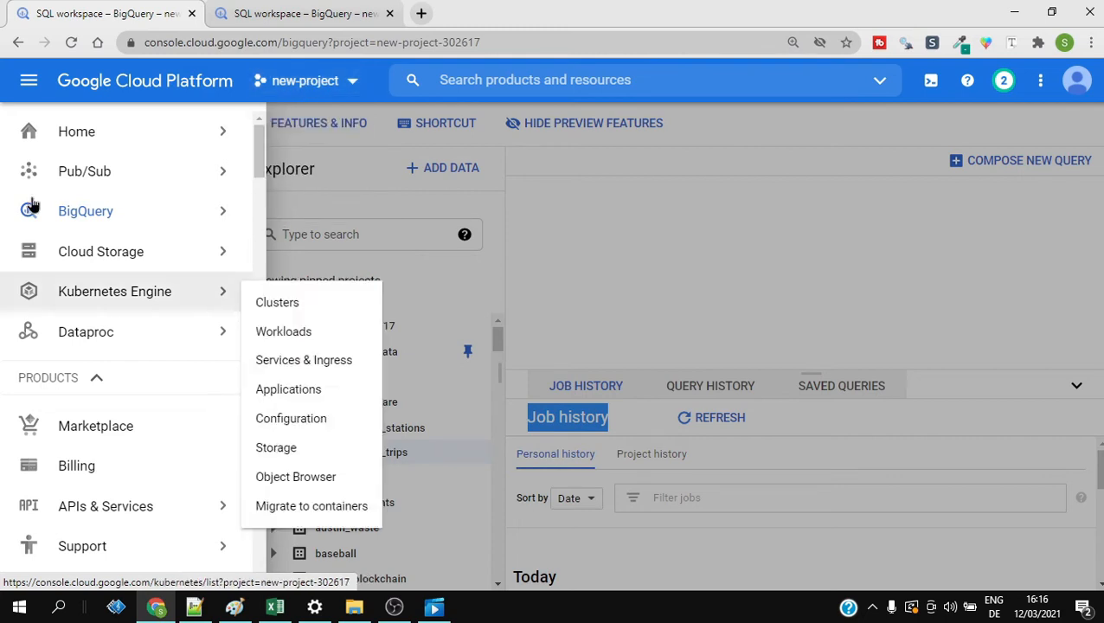
mouse_move(85, 217)
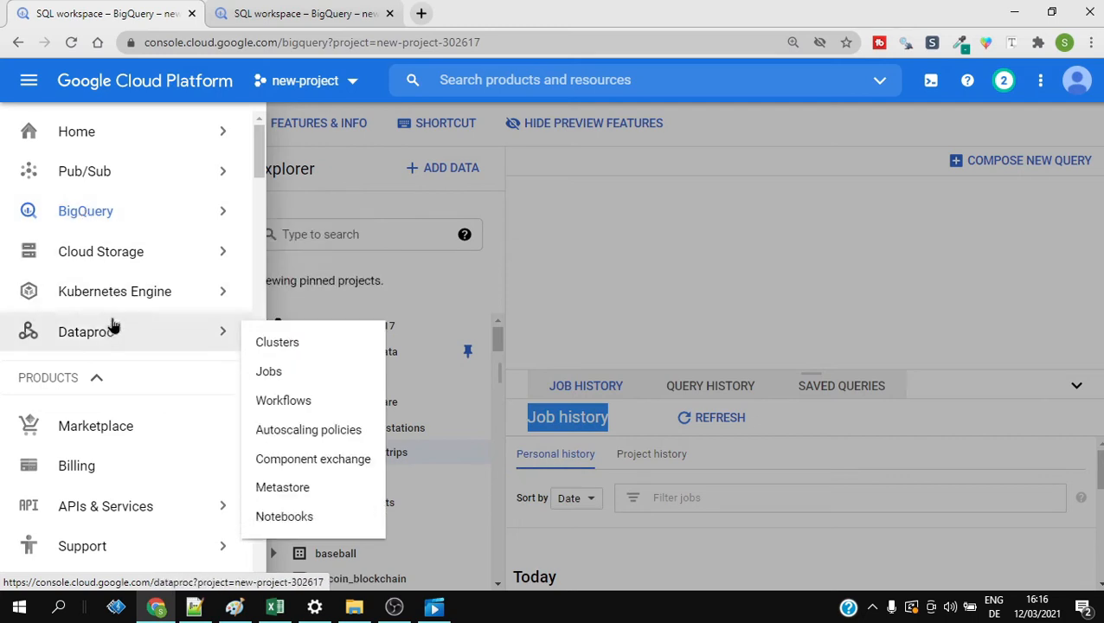
mouse_move(118, 269)
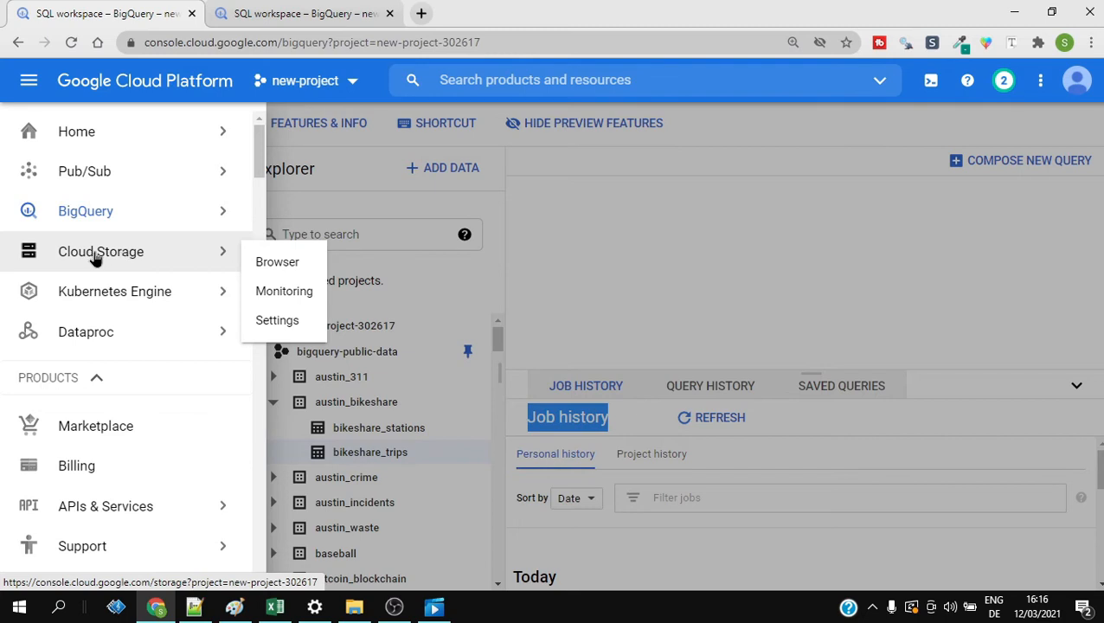
left_click(95, 260)
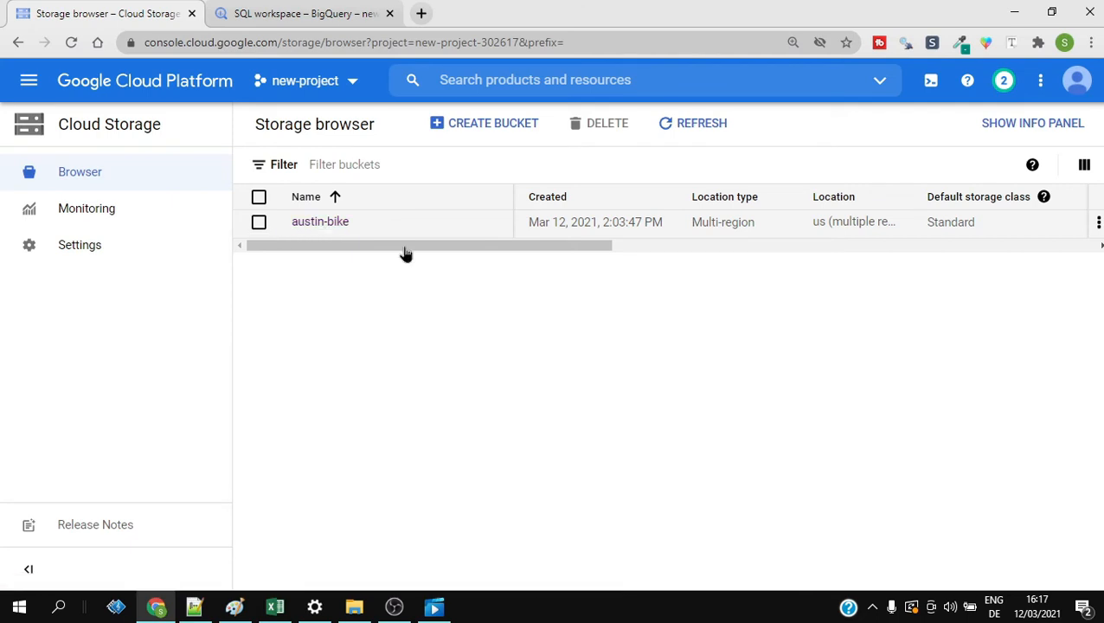
Delete the austin-bike bucket, confirming the deletion with the bucket name austin-bike
left_click(1097, 223)
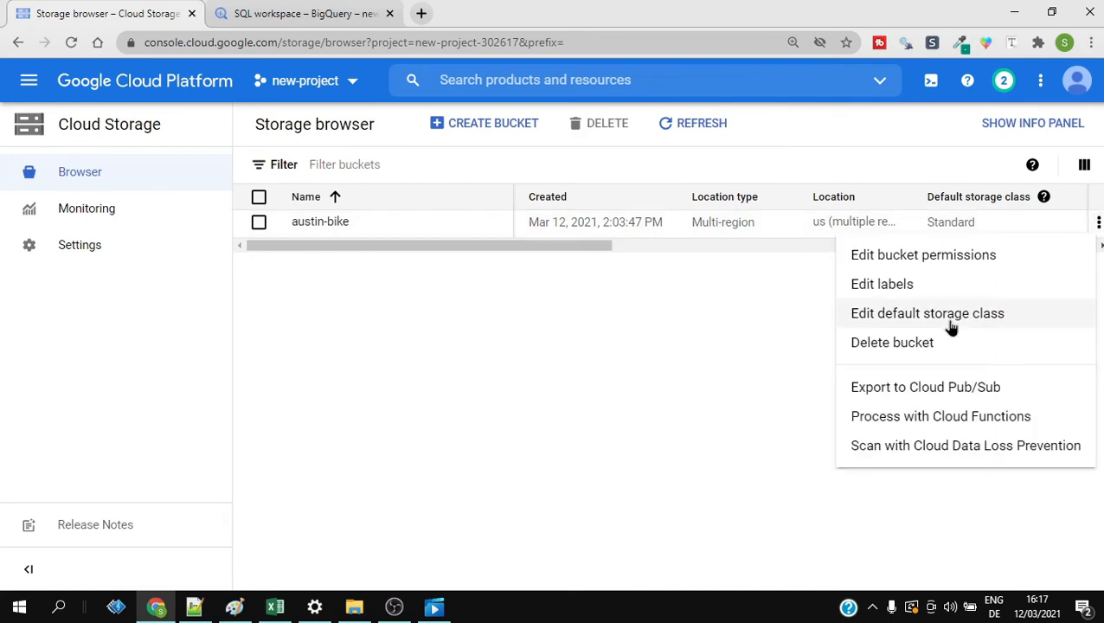
left_click(919, 345)
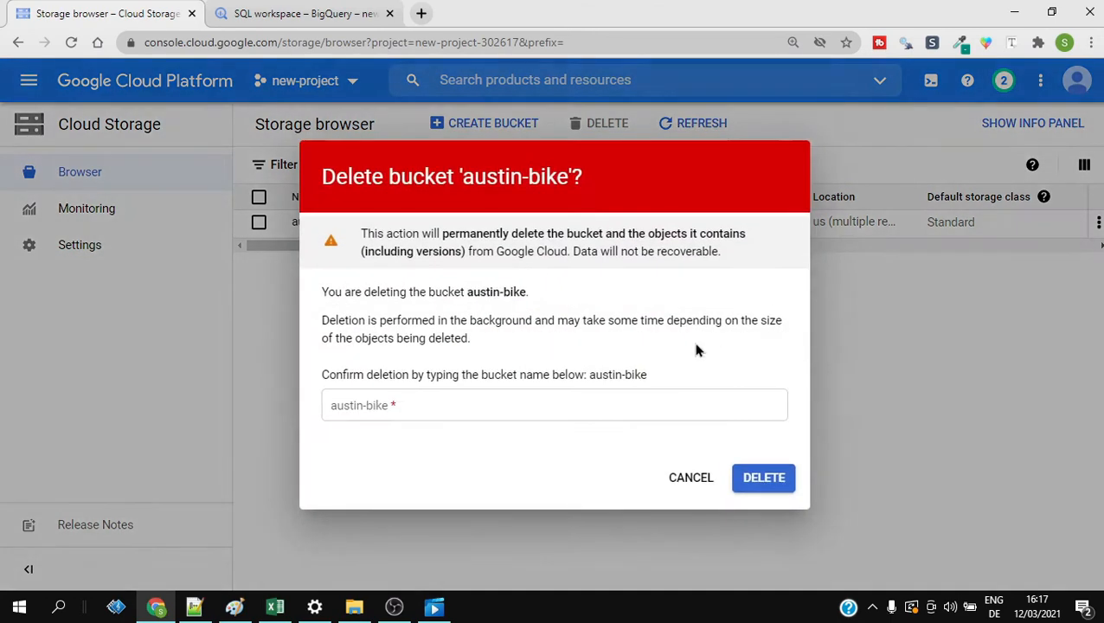
left_click(406, 412)
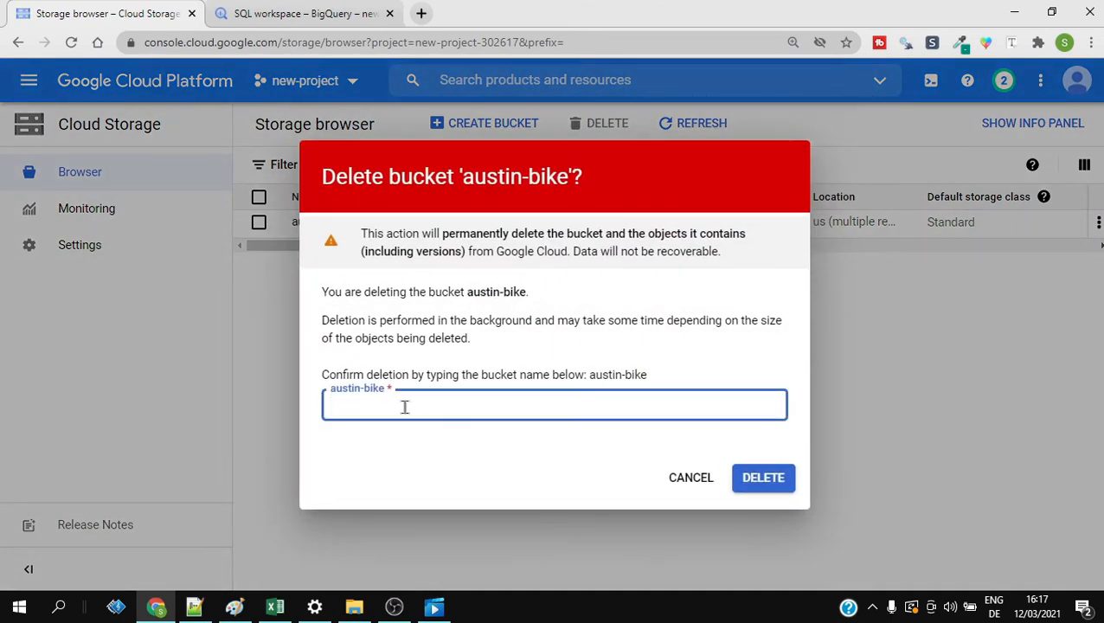
type("austin-bike")
left_click(764, 478)
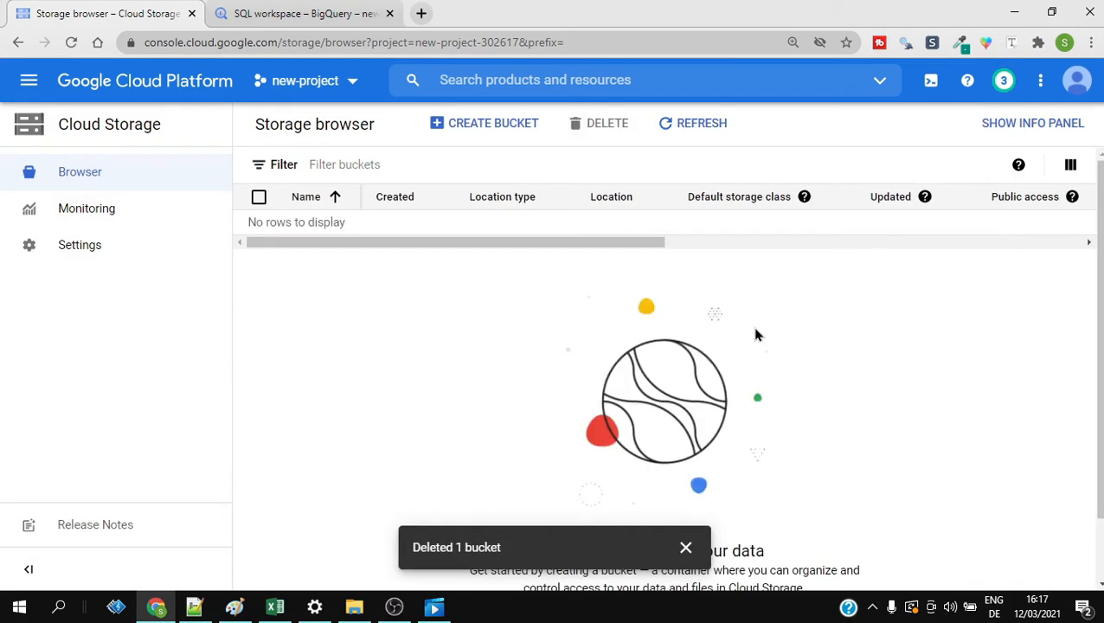
Start creating a new storage bucket and try bike-data as its name
left_click(498, 132)
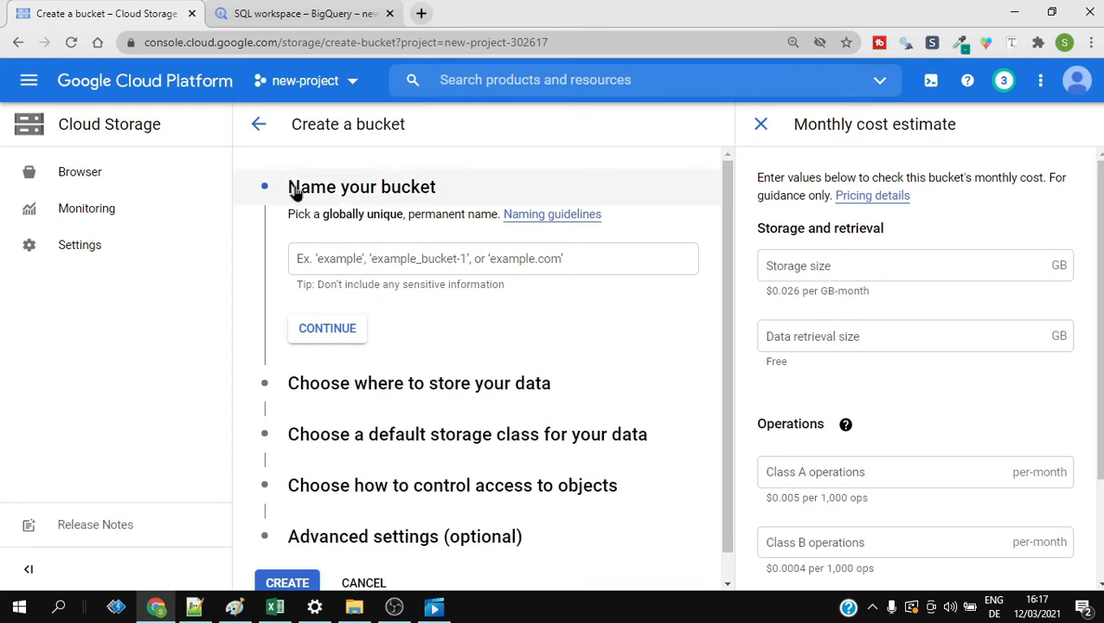
left_click(401, 271)
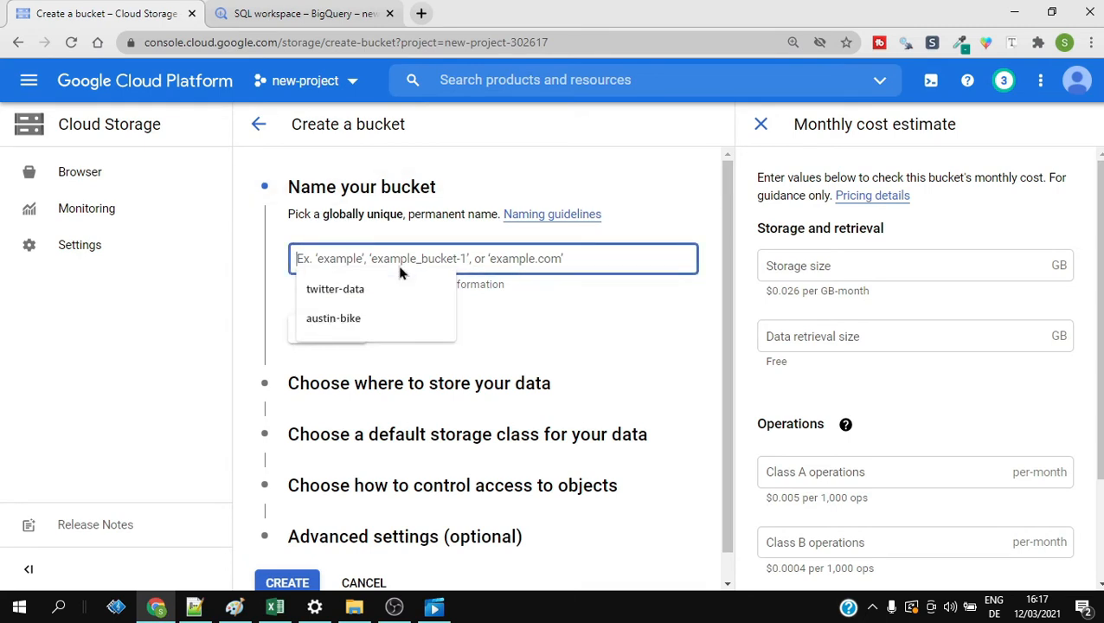
type("bike-data")
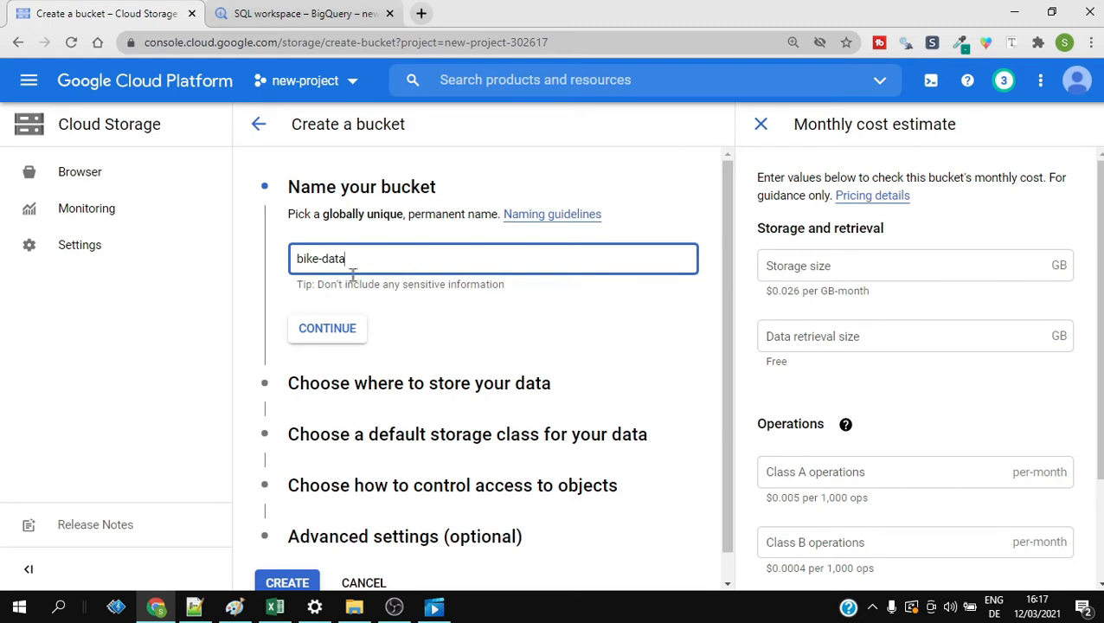
left_click_drag(350, 265, 268, 268)
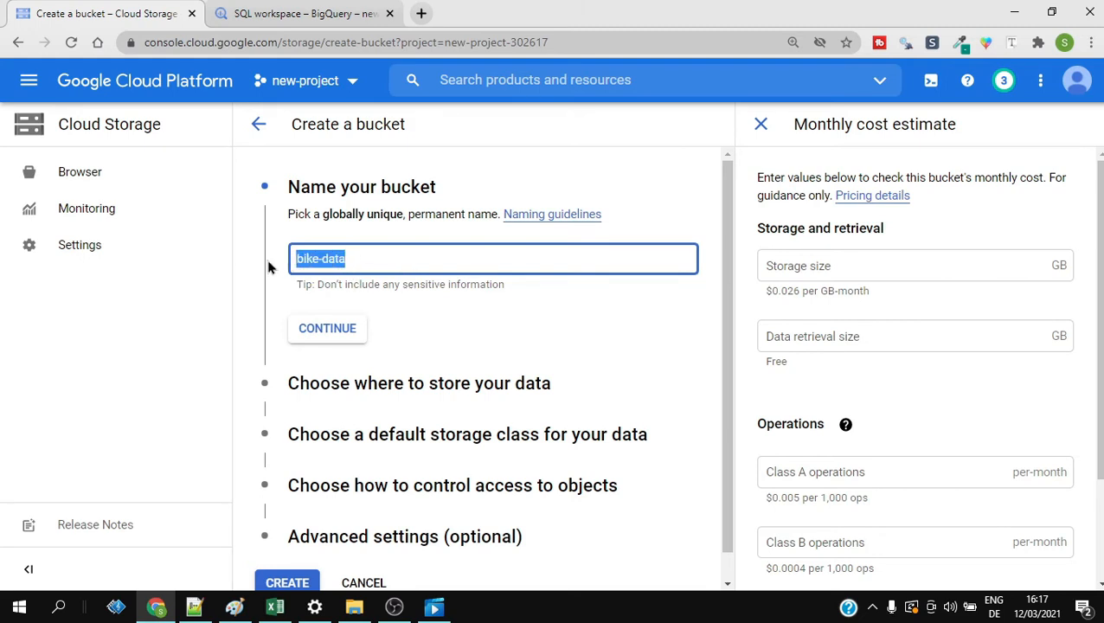
left_click(341, 332)
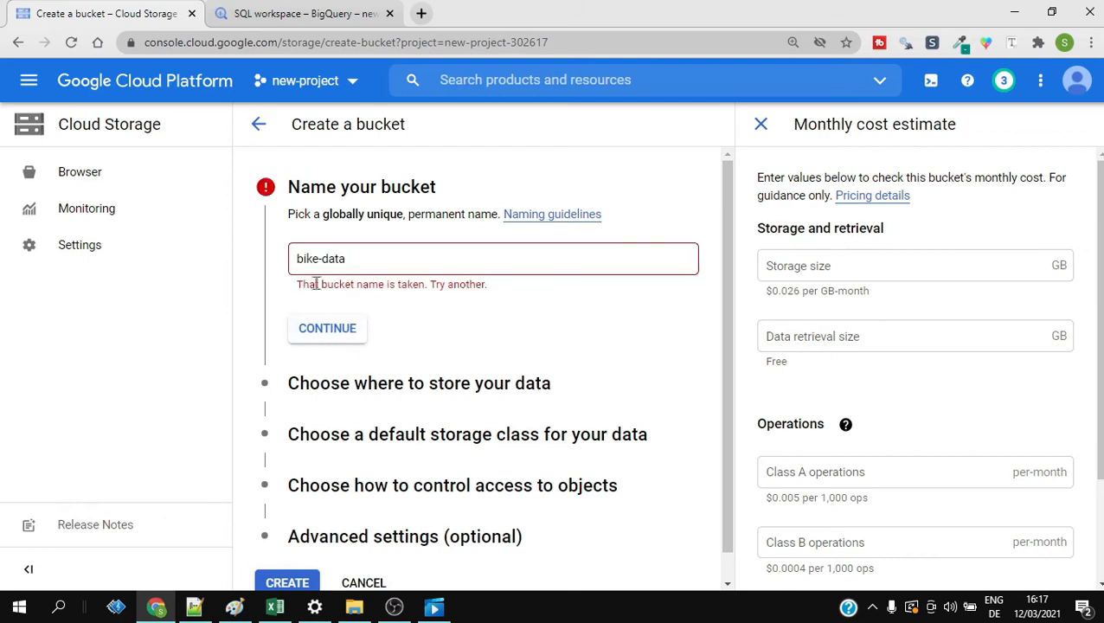
Rename the new bucket as bike-data-code-data-ai and continue to the location settings
left_click_drag(375, 266, 241, 265)
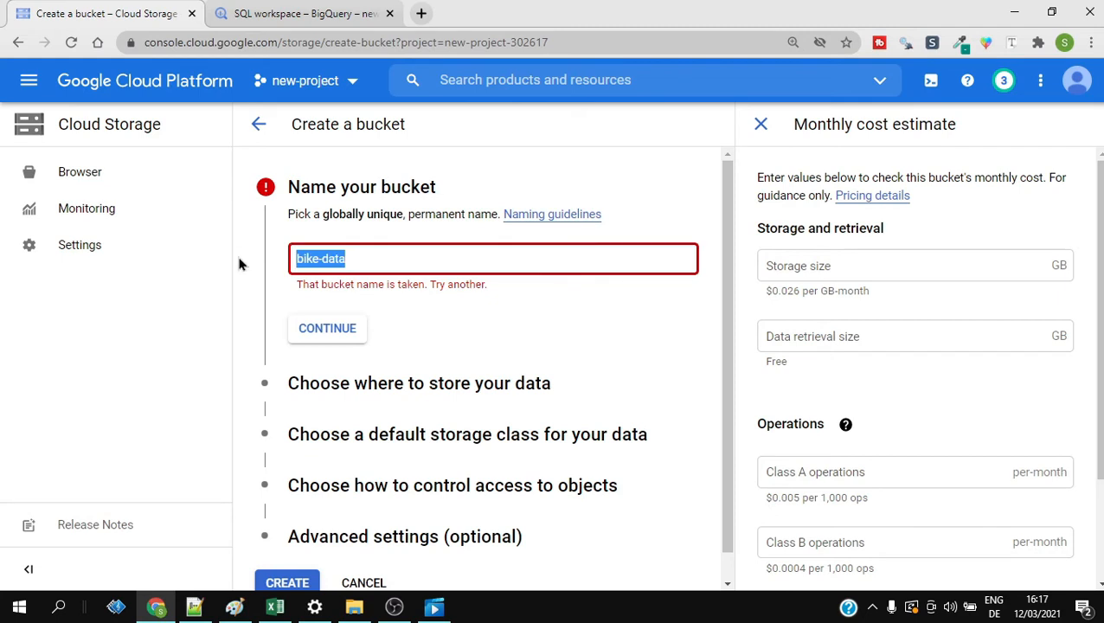
type("bike")
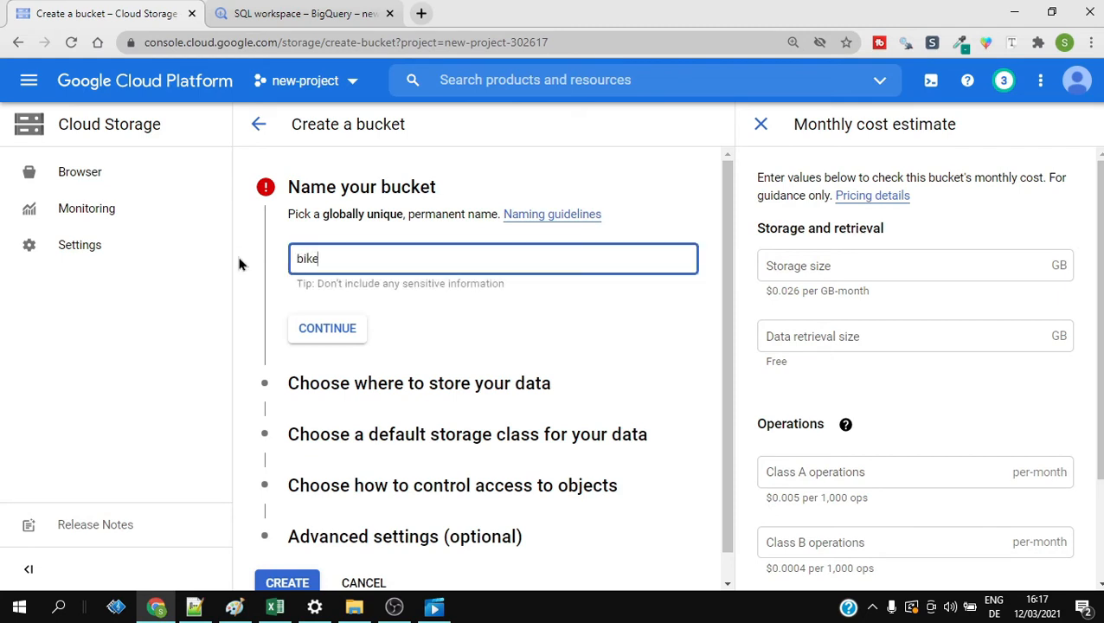
type("-dat")
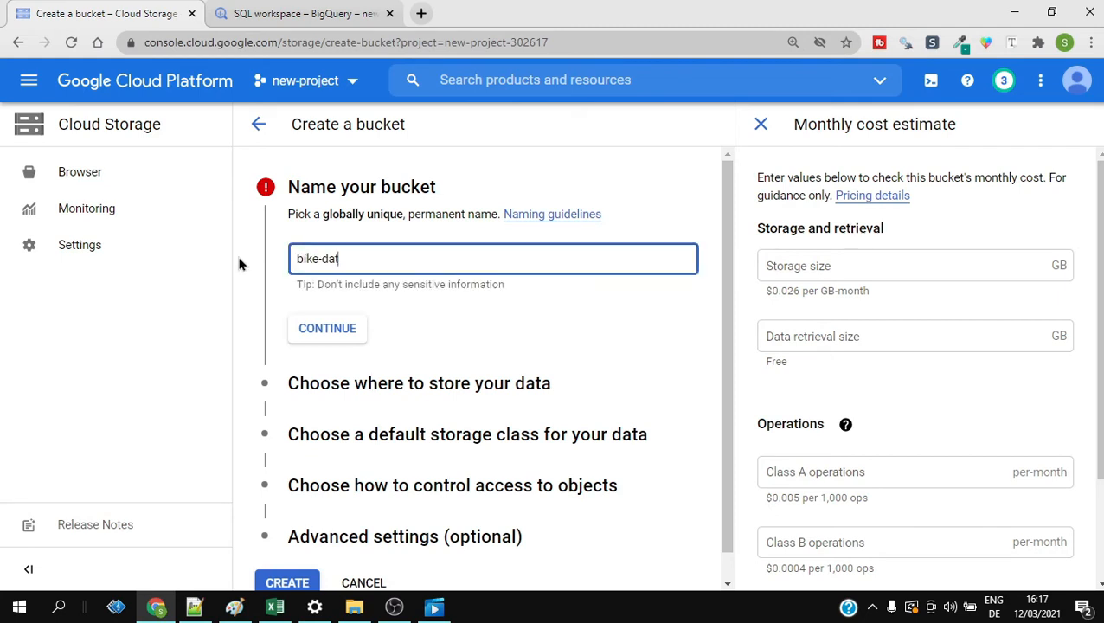
type("a-coo")
type("e")
type("-data")
type("-a")
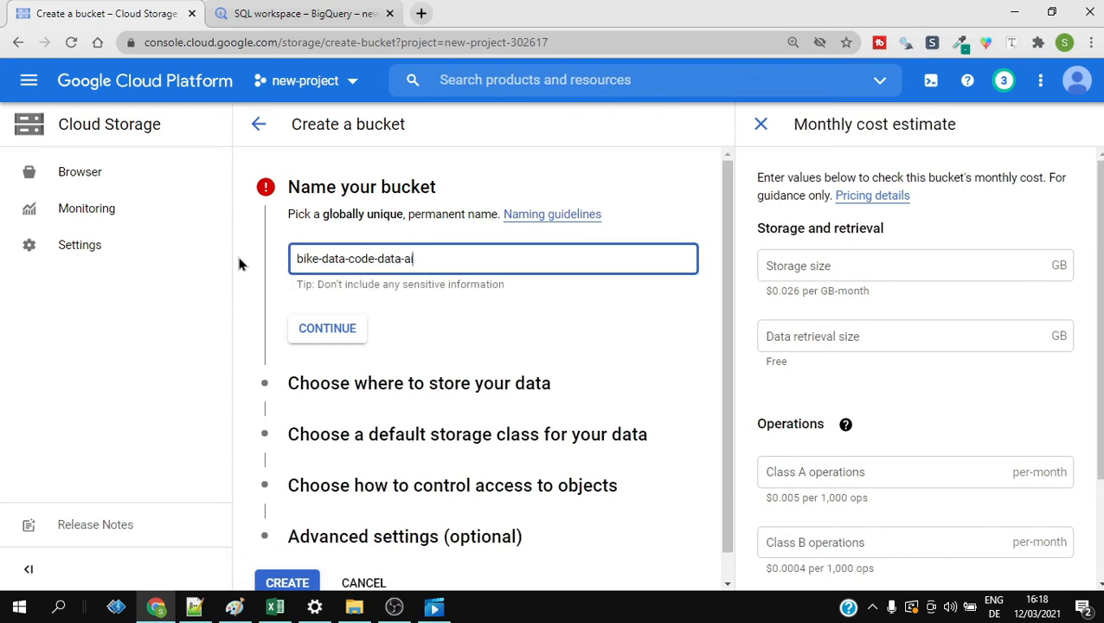
left_click(350, 332)
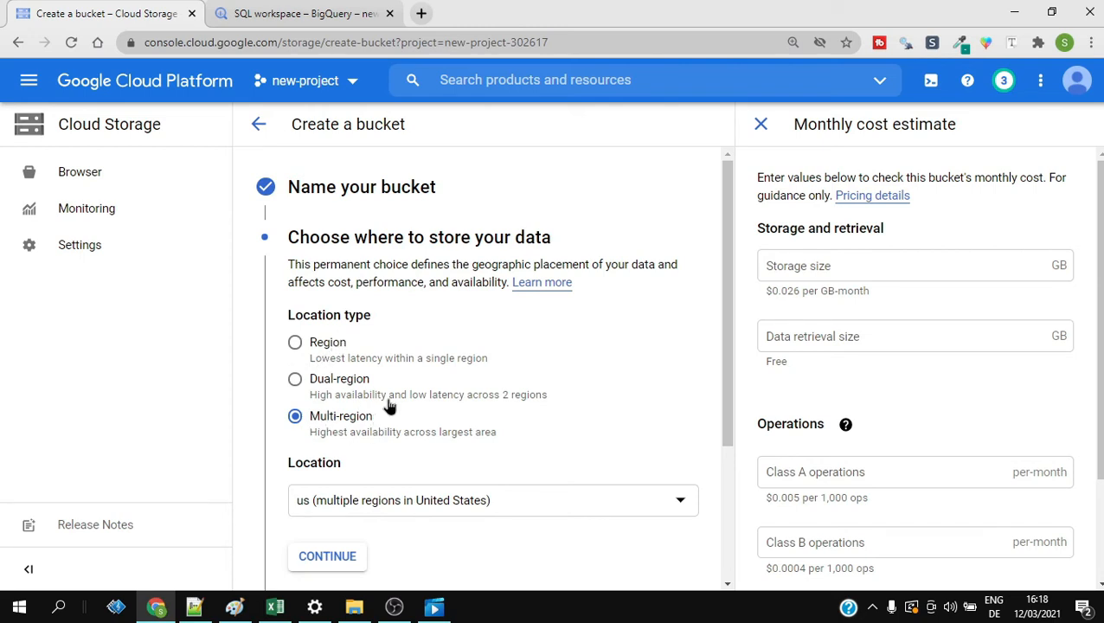
Accept the multi-region us location and the Standard default storage class for the bucket
scroll(388, 406, "down", 1)
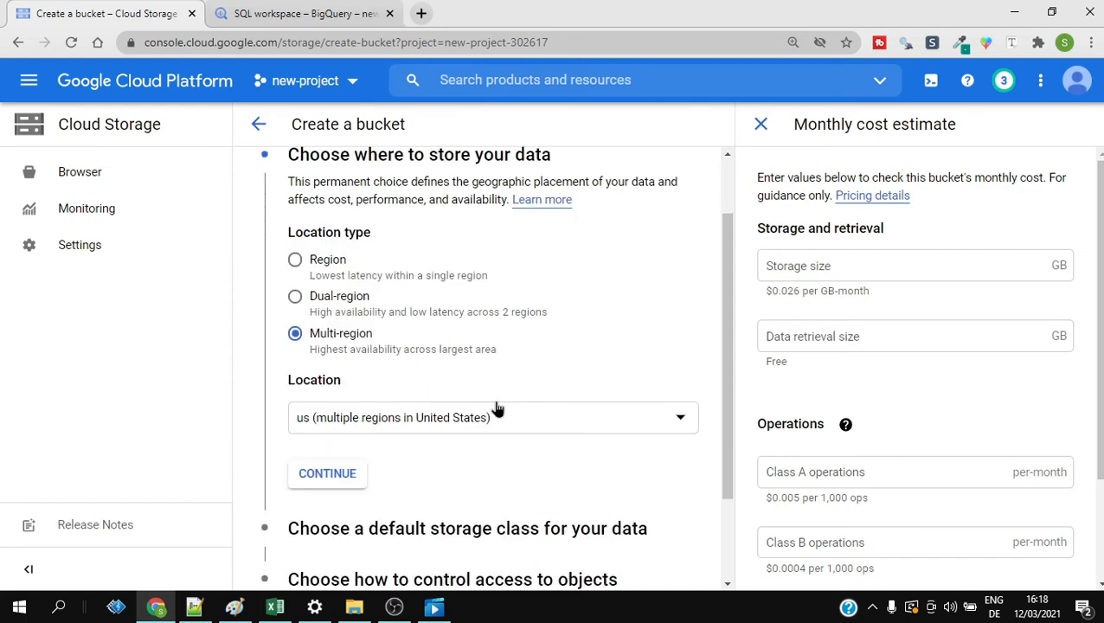
scroll(467, 430, "down", 1)
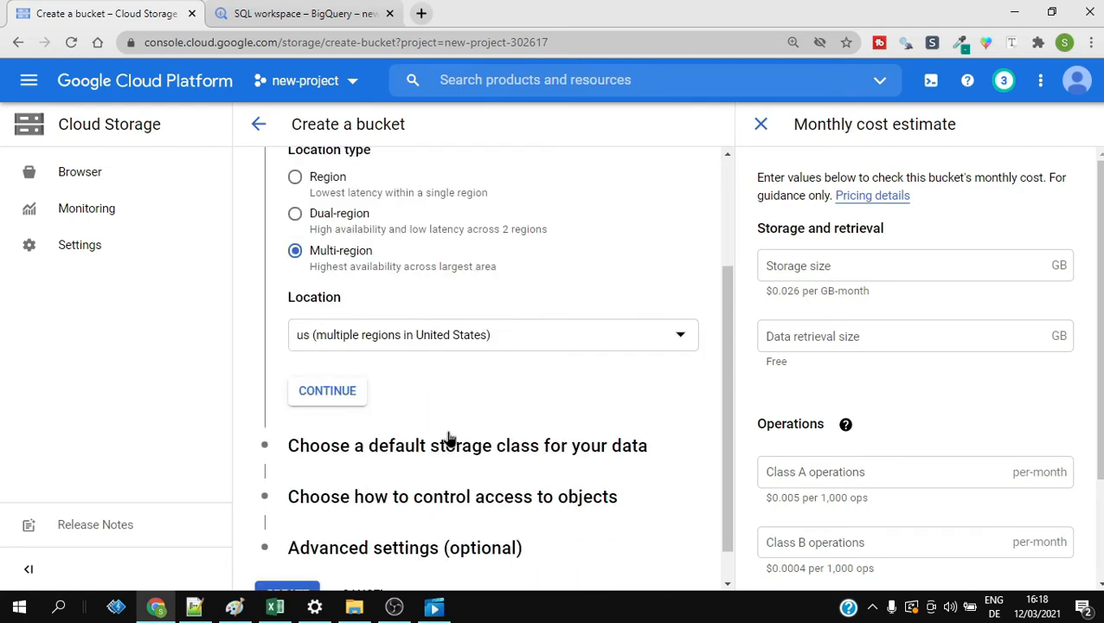
left_click(327, 391)
scroll(432, 378, "down", 1)
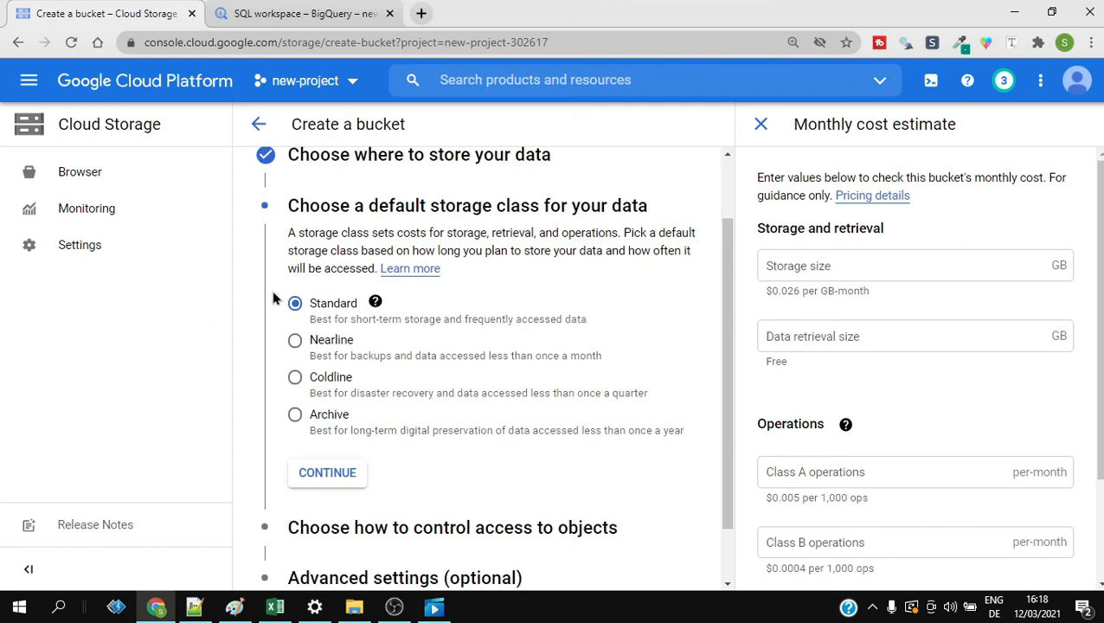
scroll(327, 346, "down", 1)
left_click(321, 405)
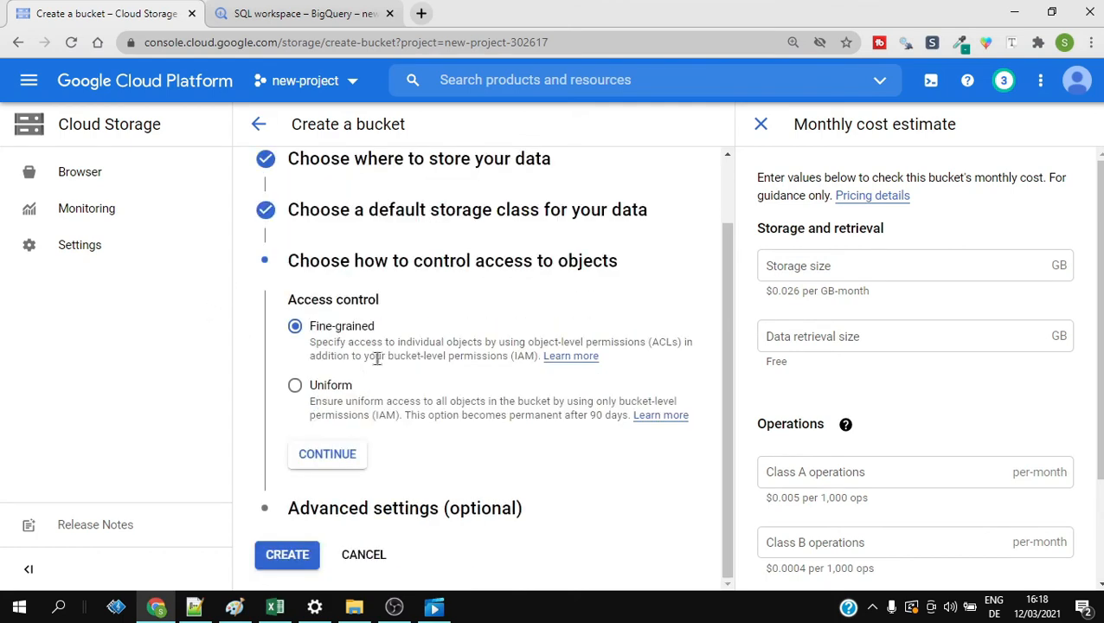
Keep fine-grained access control and the Google-managed encryption key, create the bucket, and return to the list of buckets
left_click(333, 467)
scroll(385, 363, "down", 2)
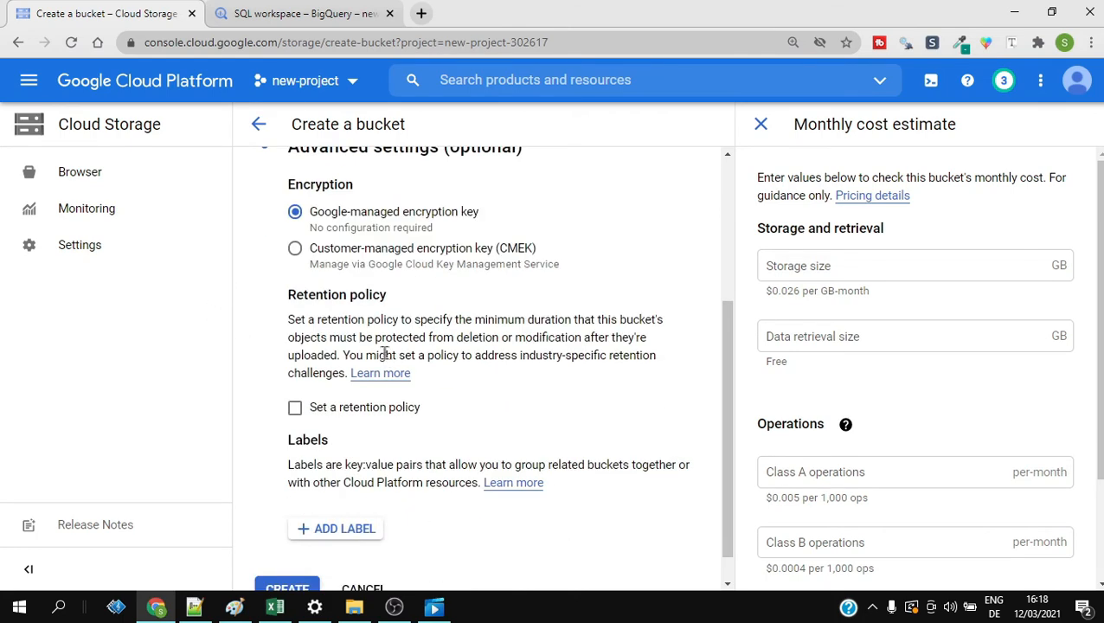
scroll(384, 354, "down", 1)
left_click(285, 553)
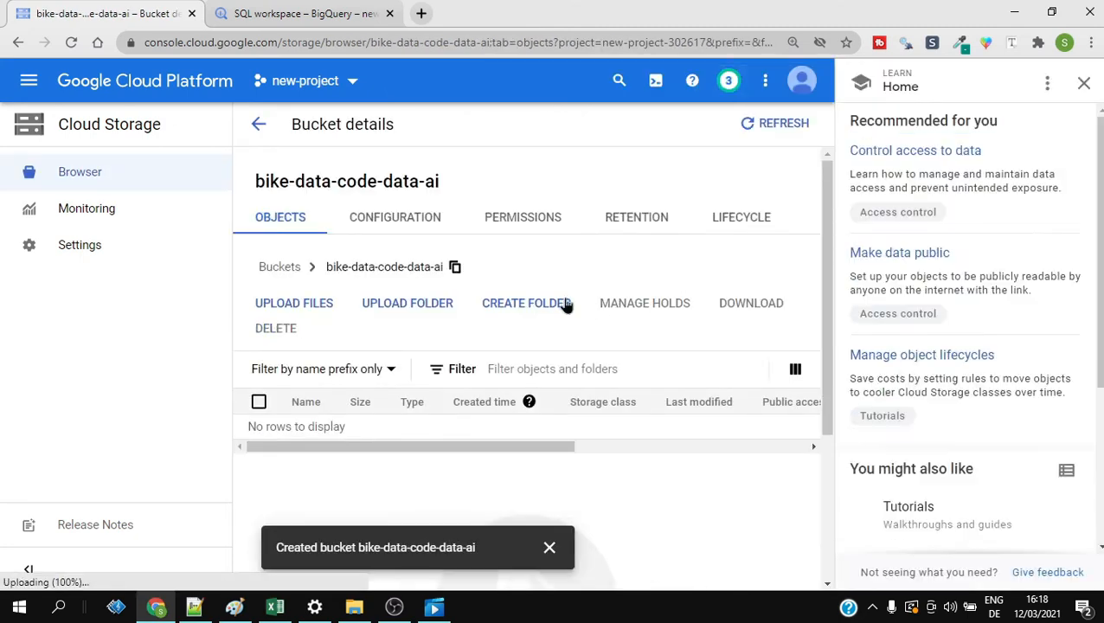
left_click(279, 266)
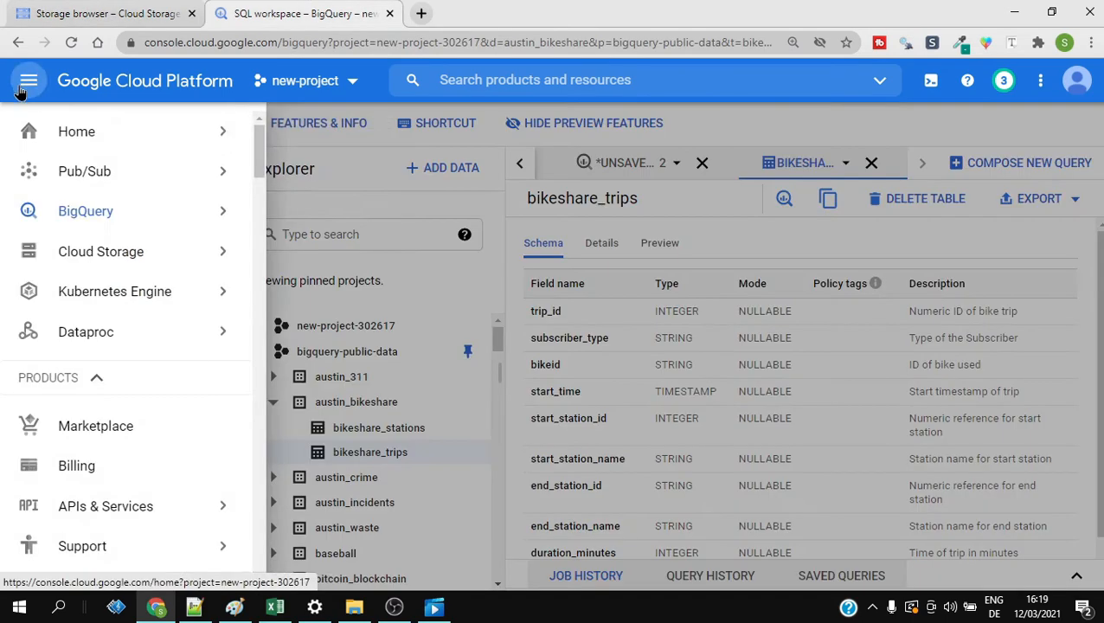
Open the SQL workspace in the BigQuery browser tab and reload the page, discarding unsaved changes
mouse_move(68, 212)
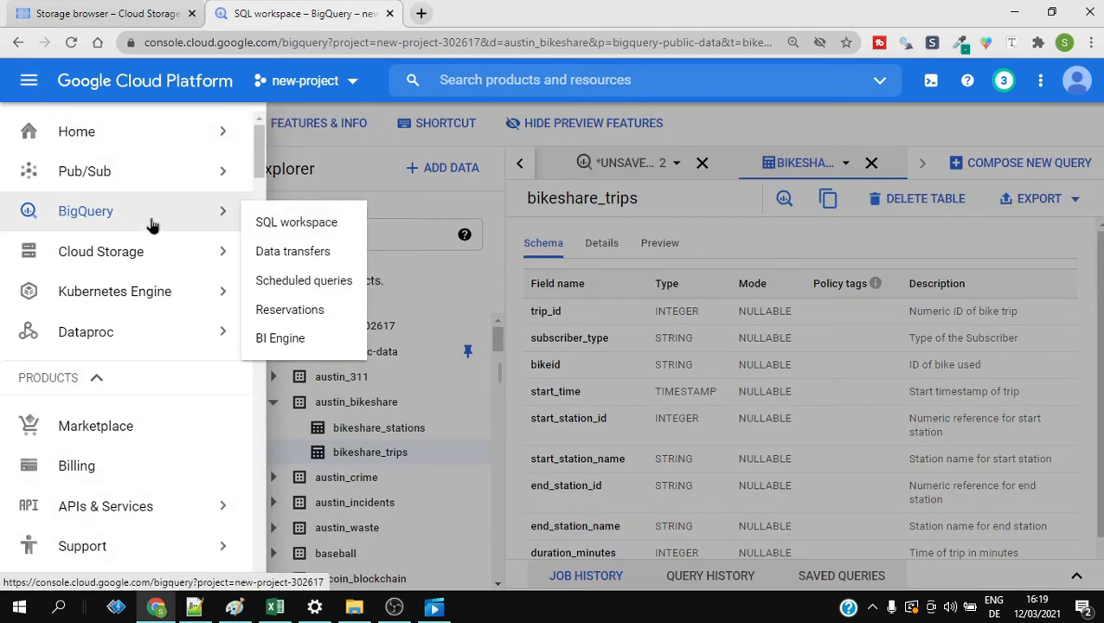
left_click(152, 225)
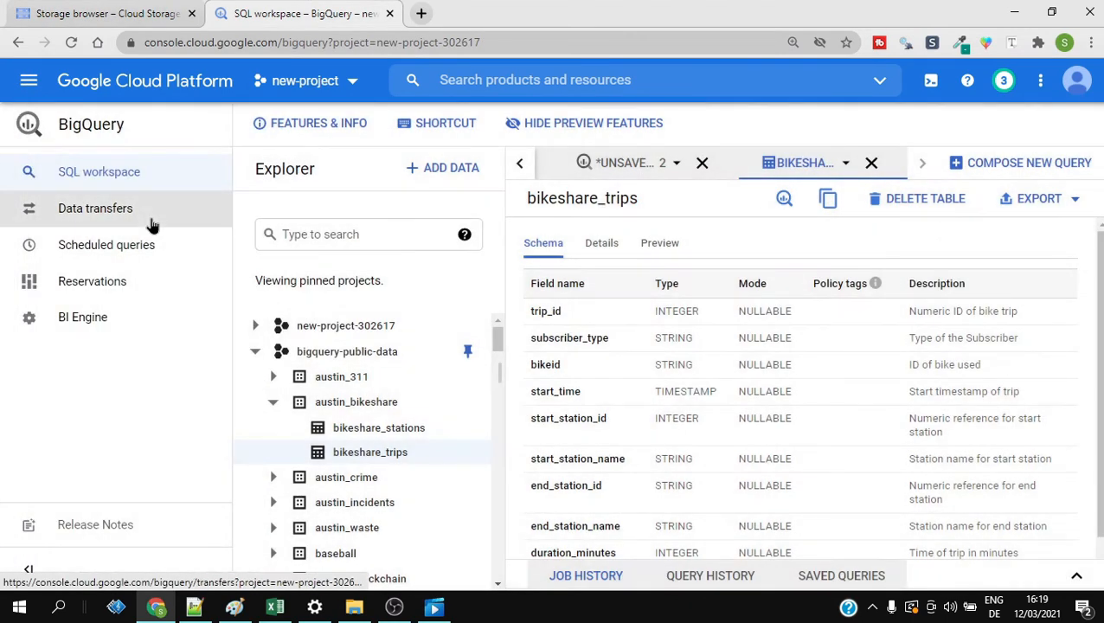
left_click(113, 180)
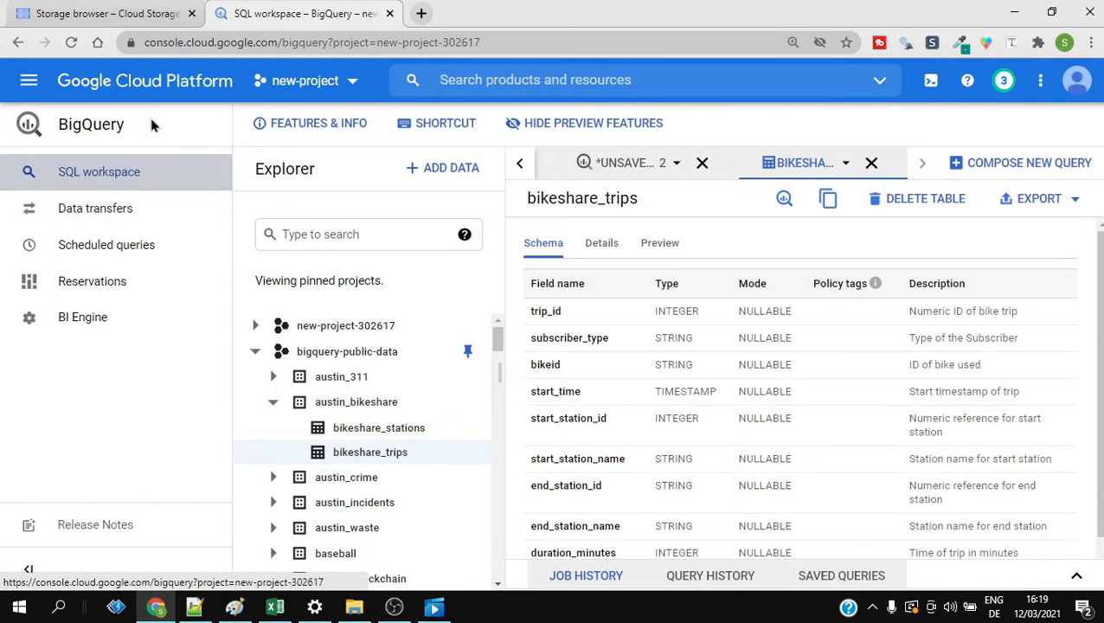
left_click(209, 49)
key("Return")
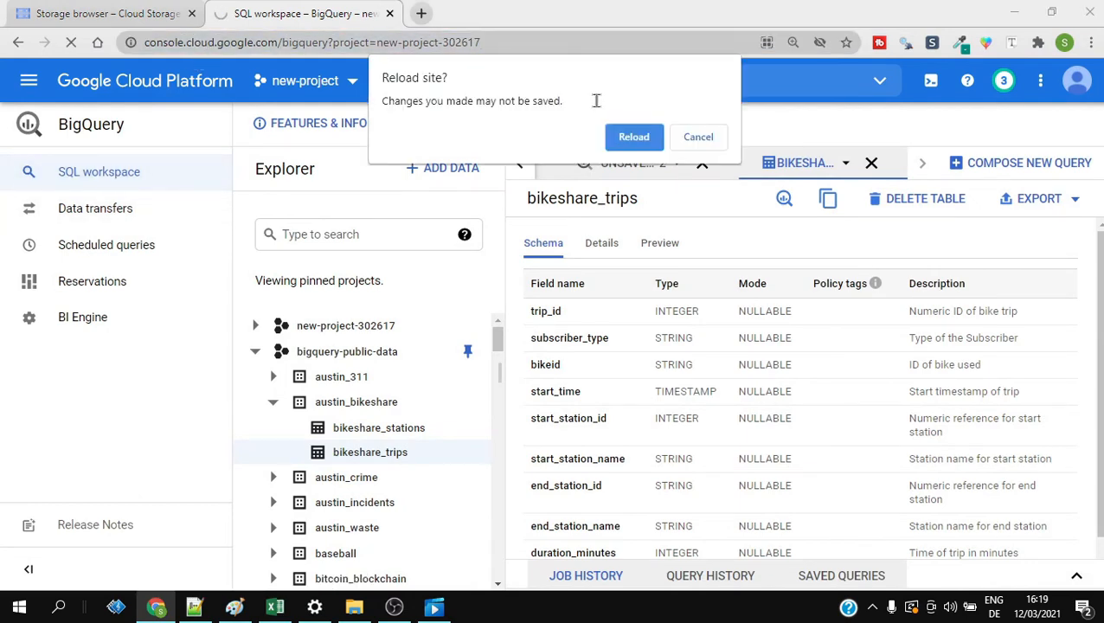
left_click(629, 141)
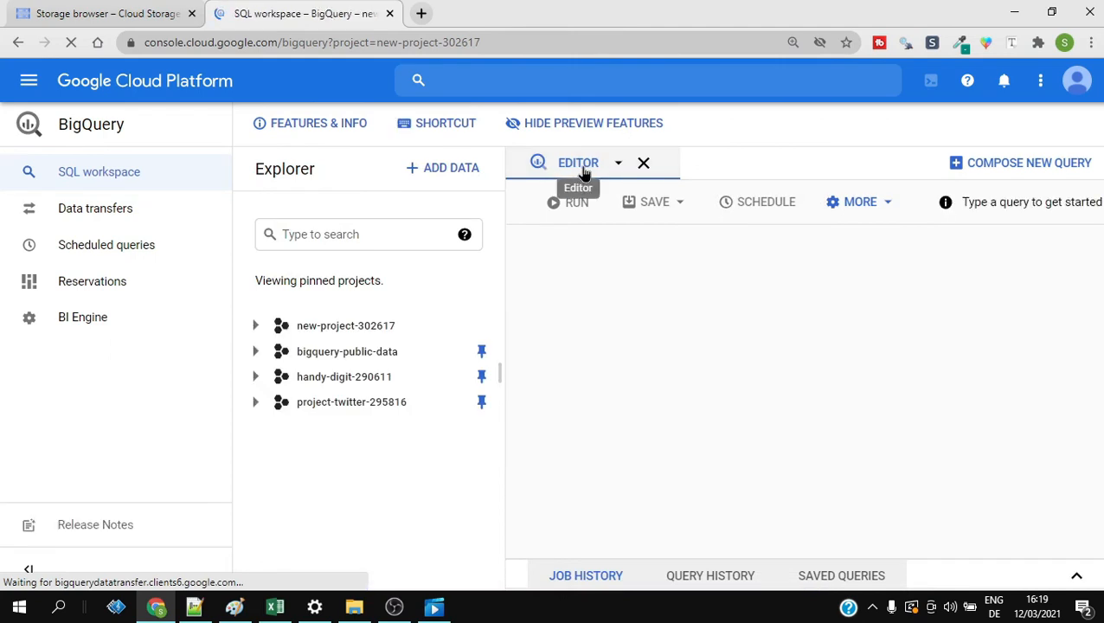
Open the bikeshare_trips table of austin_bikeshare in bigquery-public-data and bring up its export form for Google Cloud Storage
left_click(255, 351)
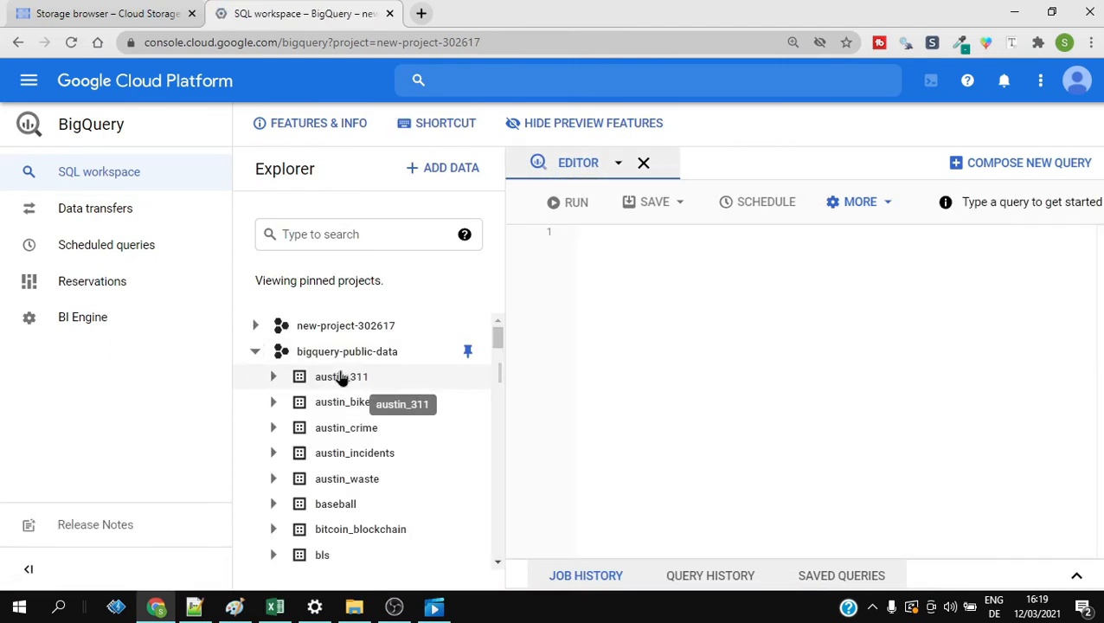
left_click(273, 402)
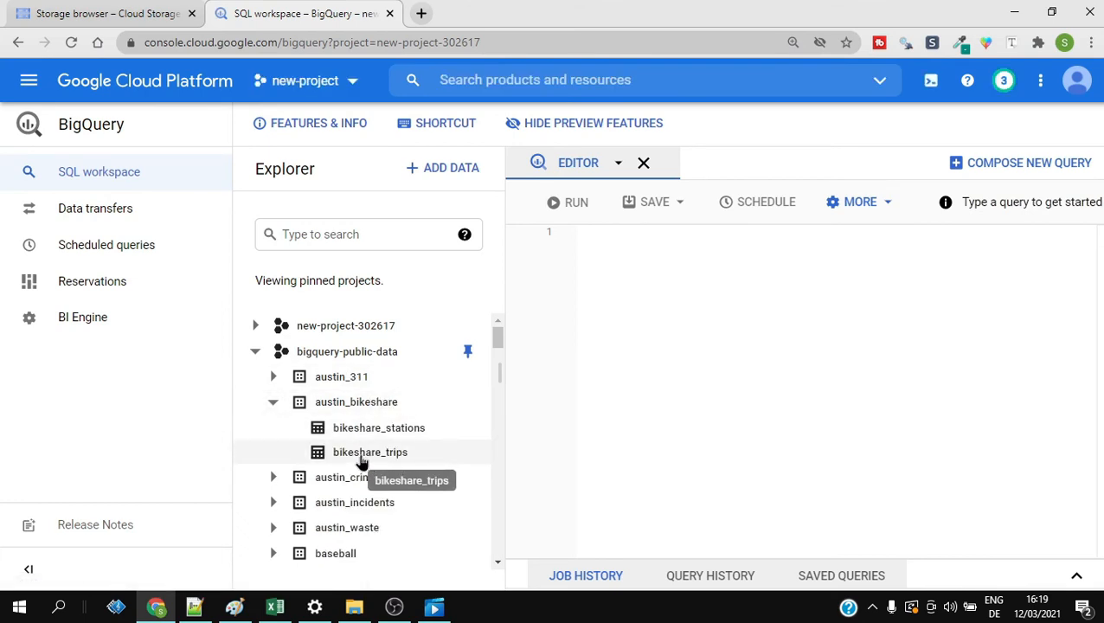
left_click(368, 462)
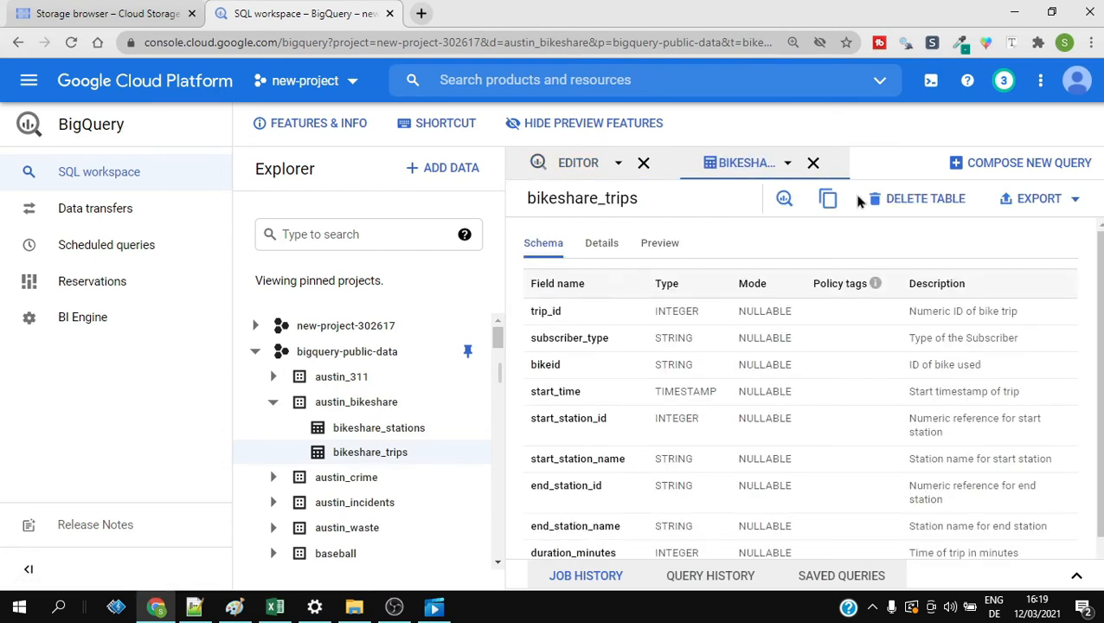
left_click(1075, 205)
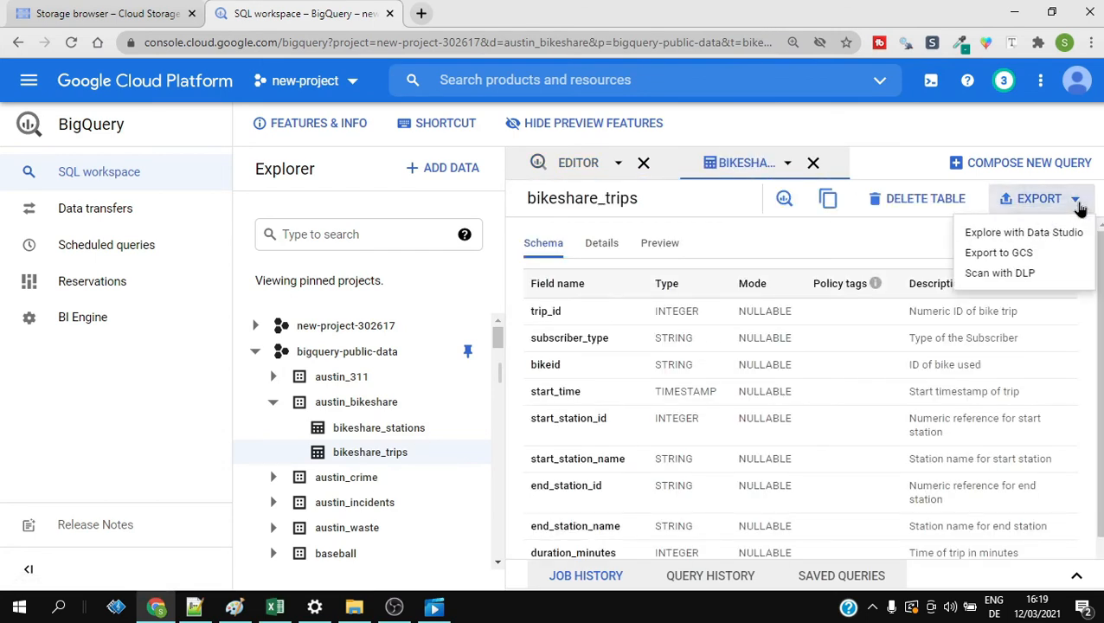
left_click(1031, 253)
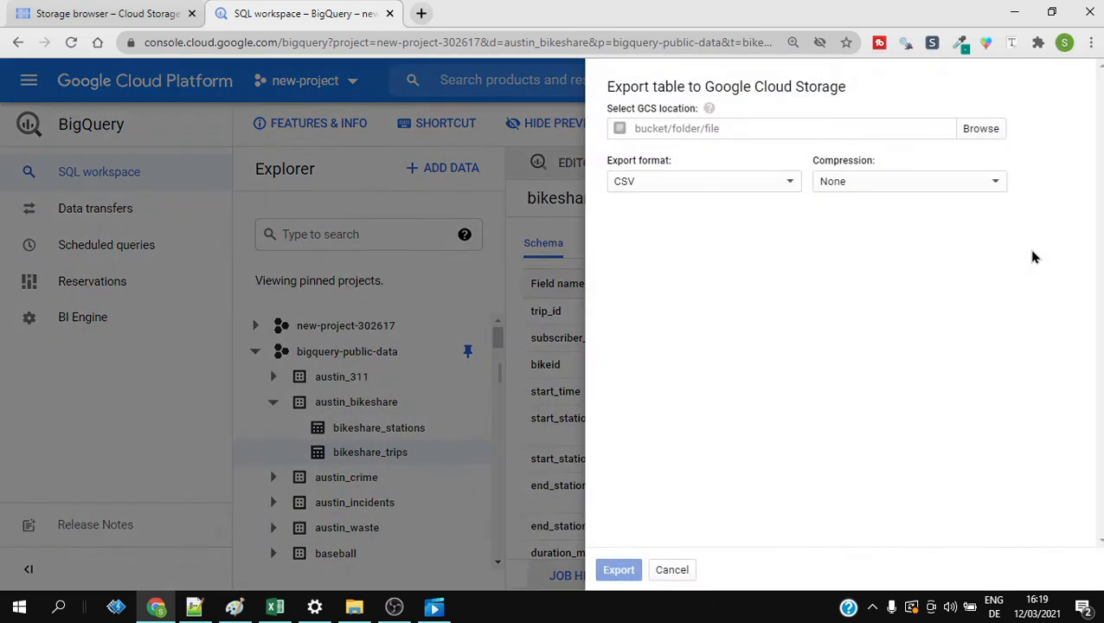
Set the export destination to a file named trip_data in the bike-data-code-data-ai bucket, keeping CSV as the export format
left_click(983, 136)
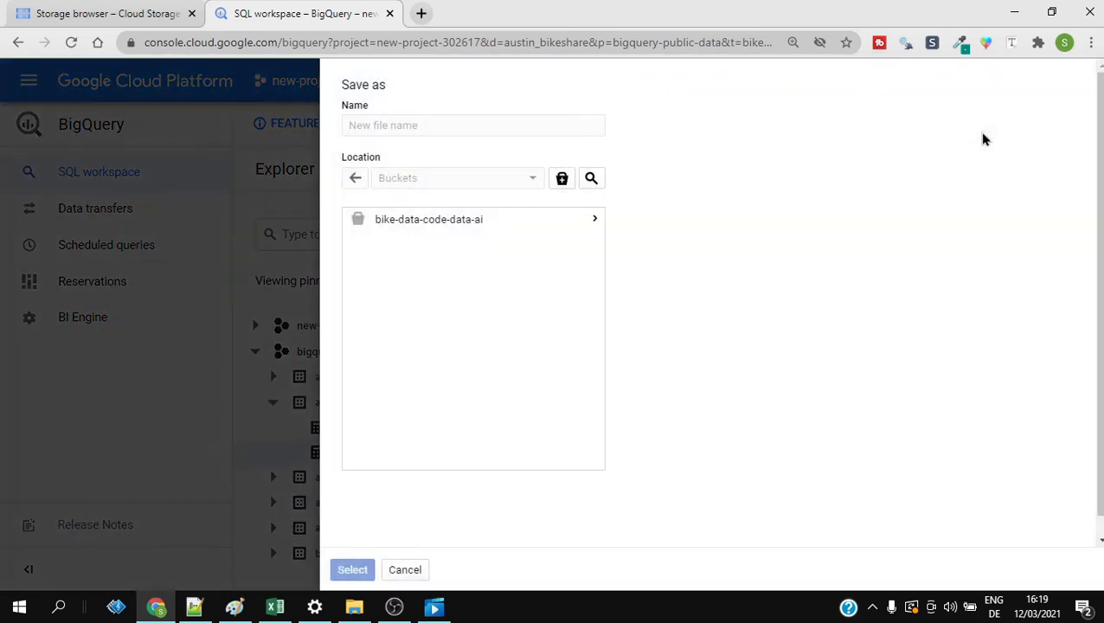
left_click(420, 222)
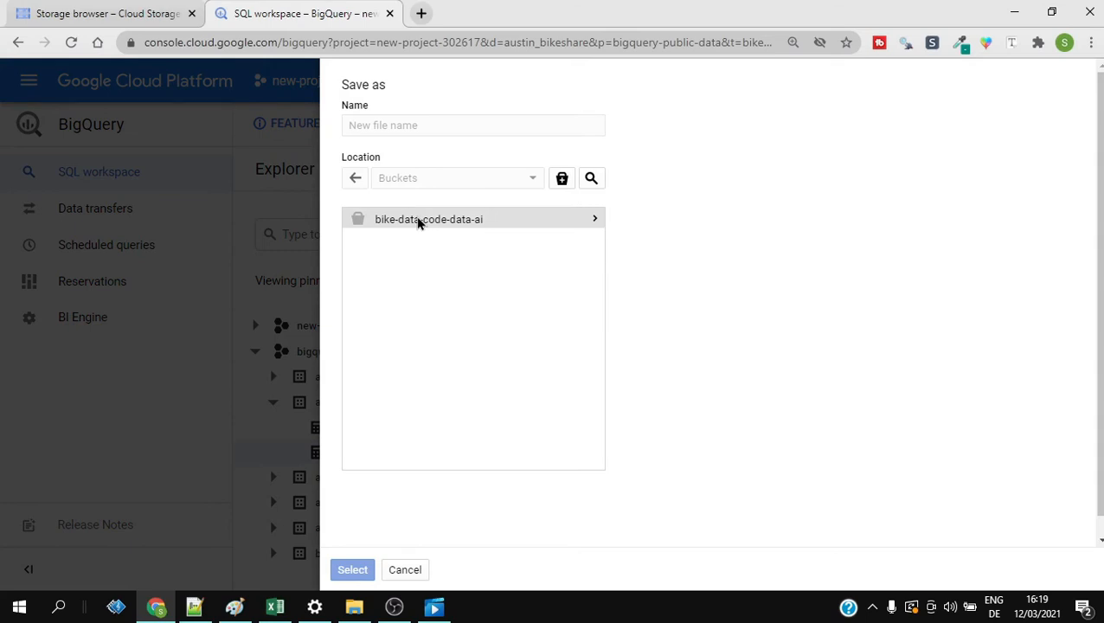
double_click(418, 222)
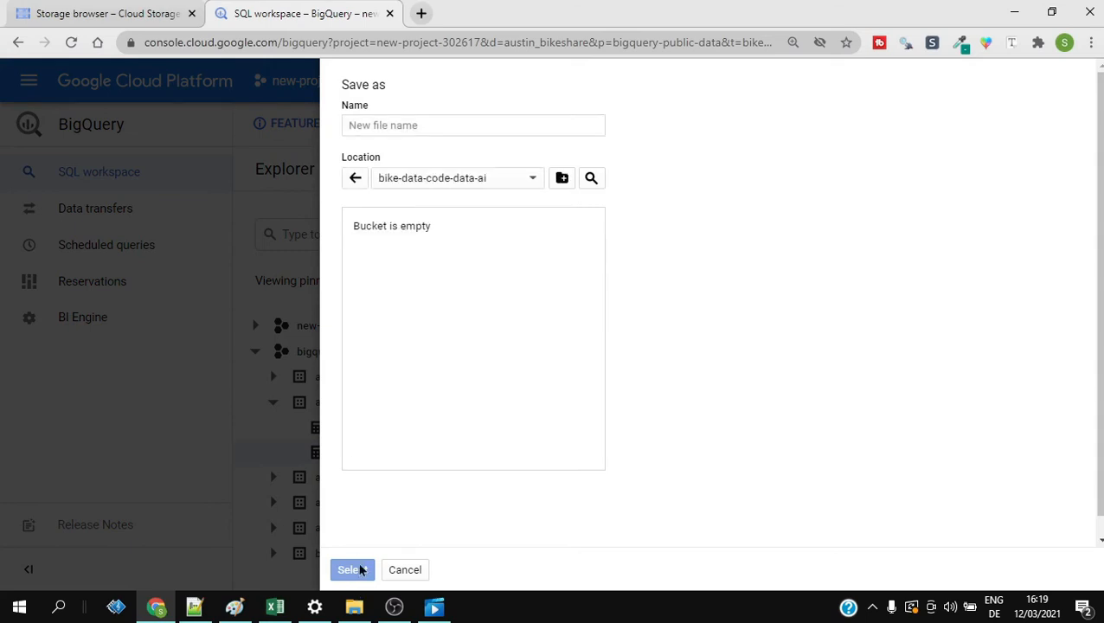
left_click(394, 127)
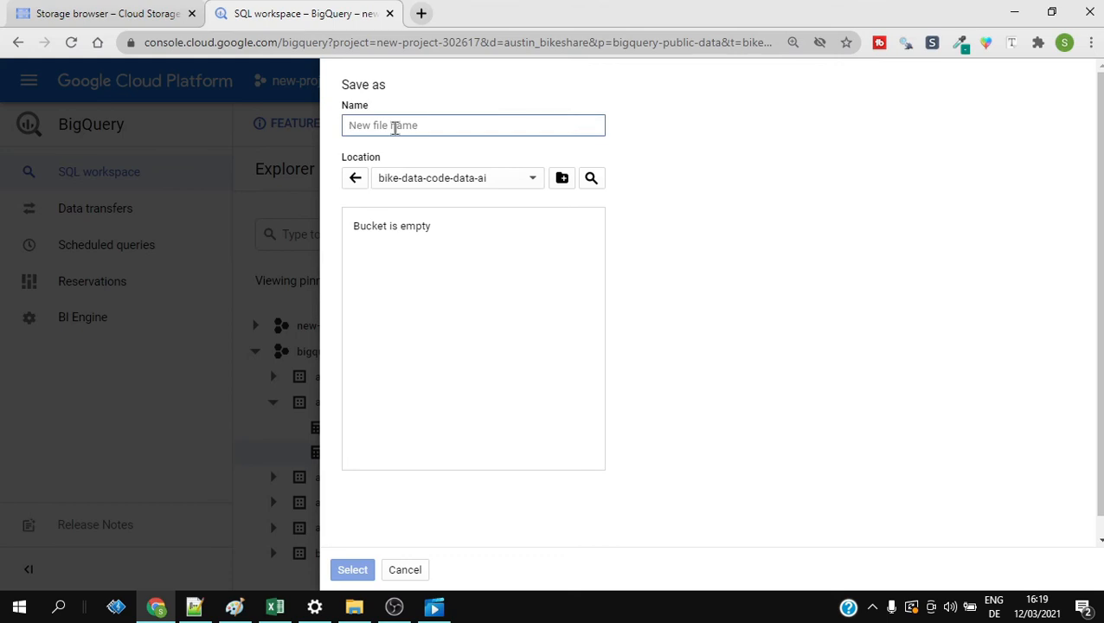
type("trip_data")
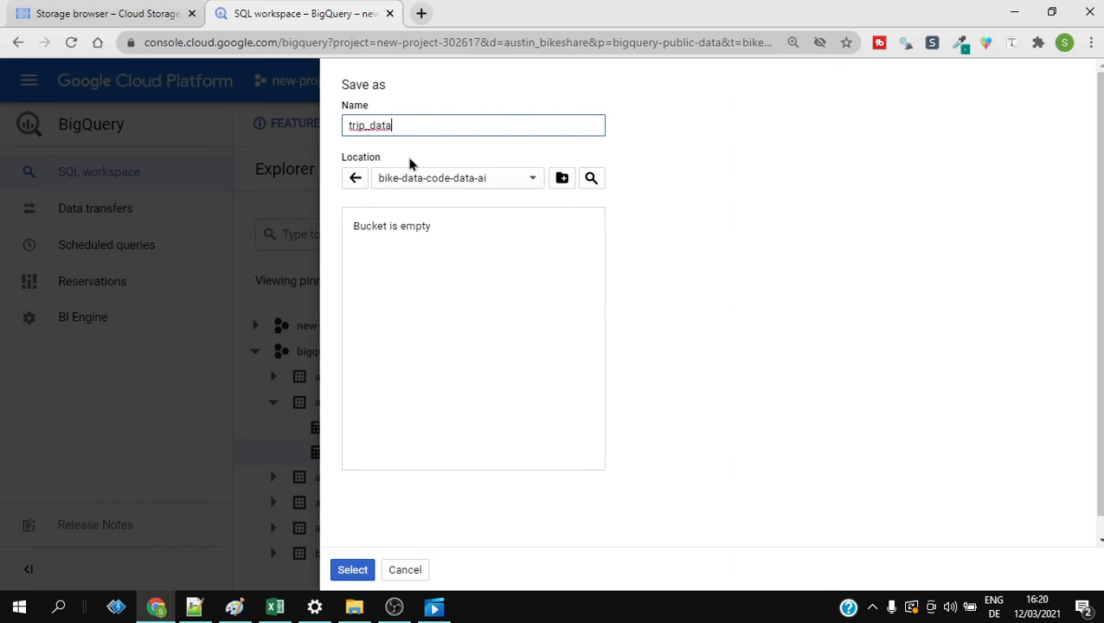
left_click(347, 570)
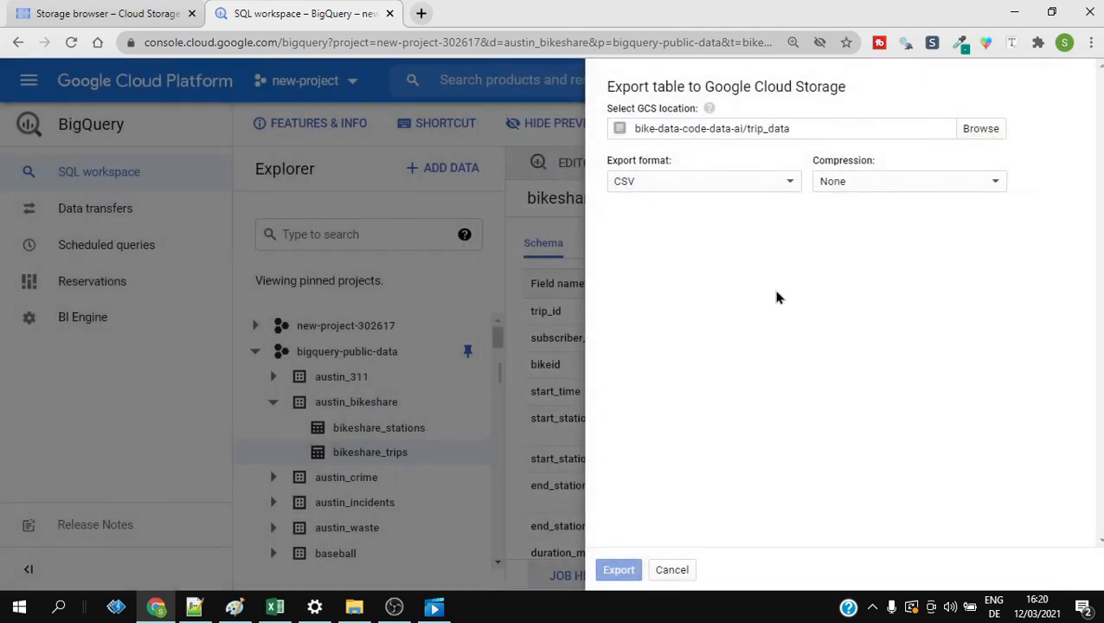
left_click(644, 183)
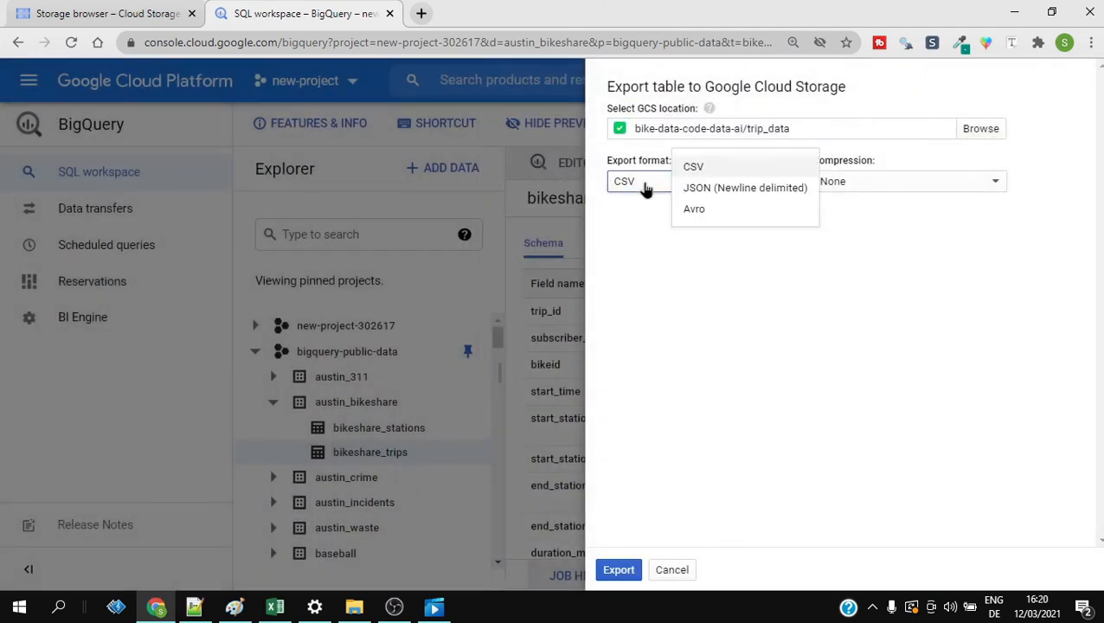
left_click(634, 228)
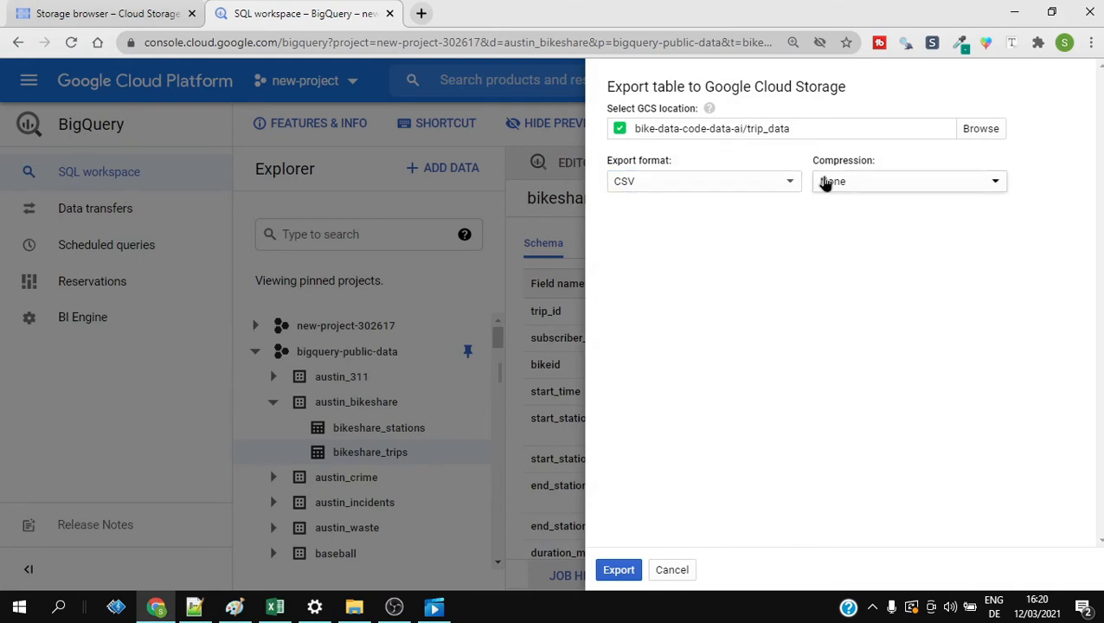
Keep the compression at None and start the export of the table to Cloud Storage
left_click(824, 183)
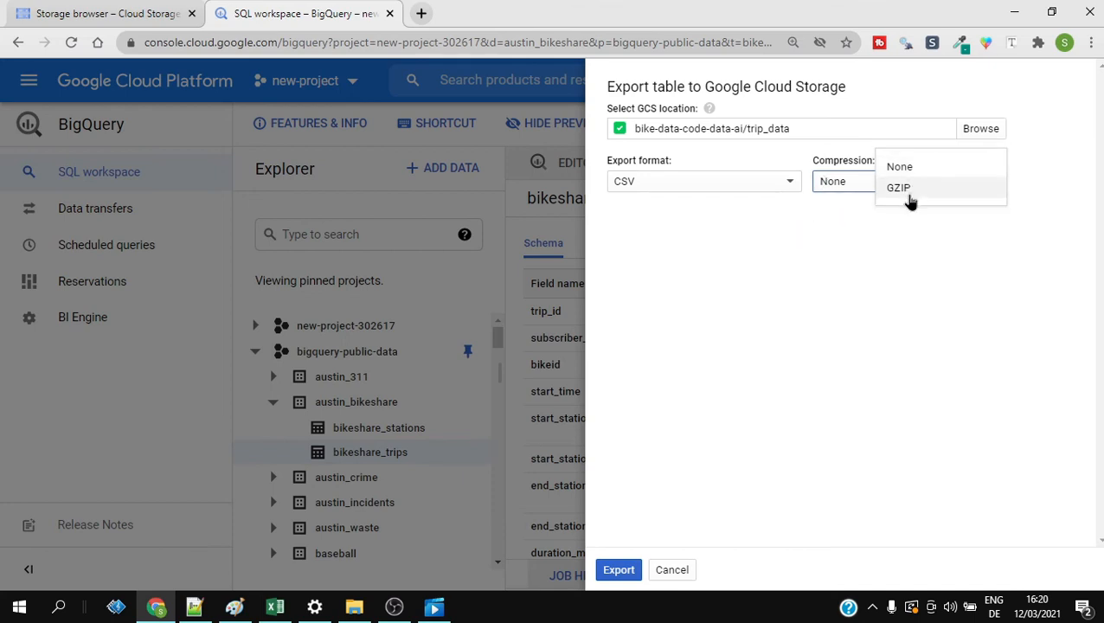
left_click(776, 262)
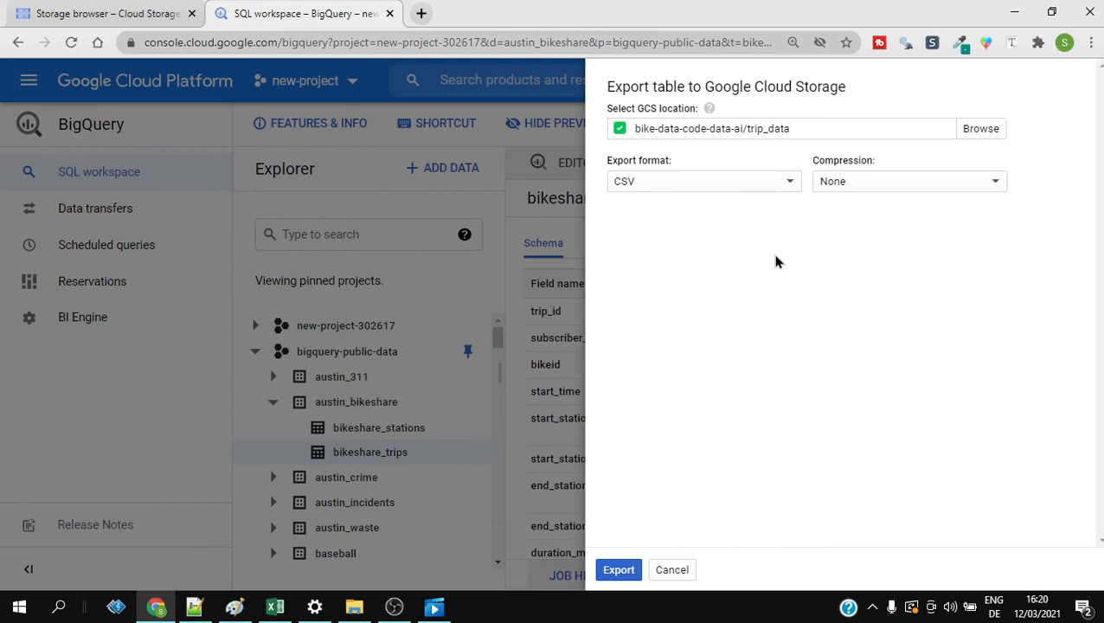
left_click(619, 571)
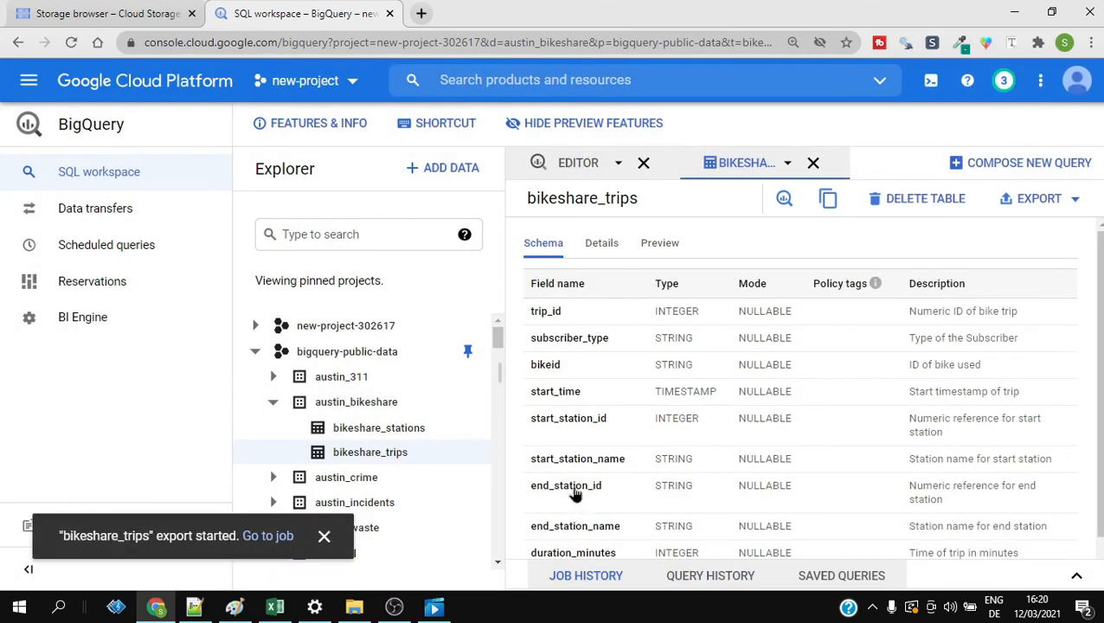
Open the job history and examine the timing, duration and destination of the latest bikeshare_trips export job
scroll(661, 307, "down", 1)
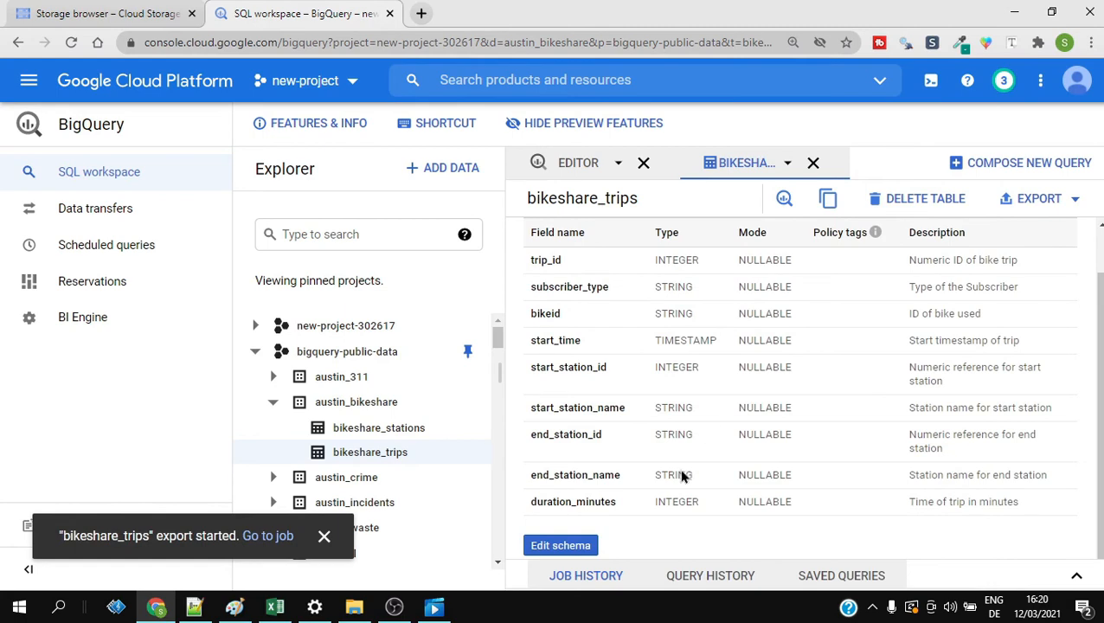
left_click(608, 577)
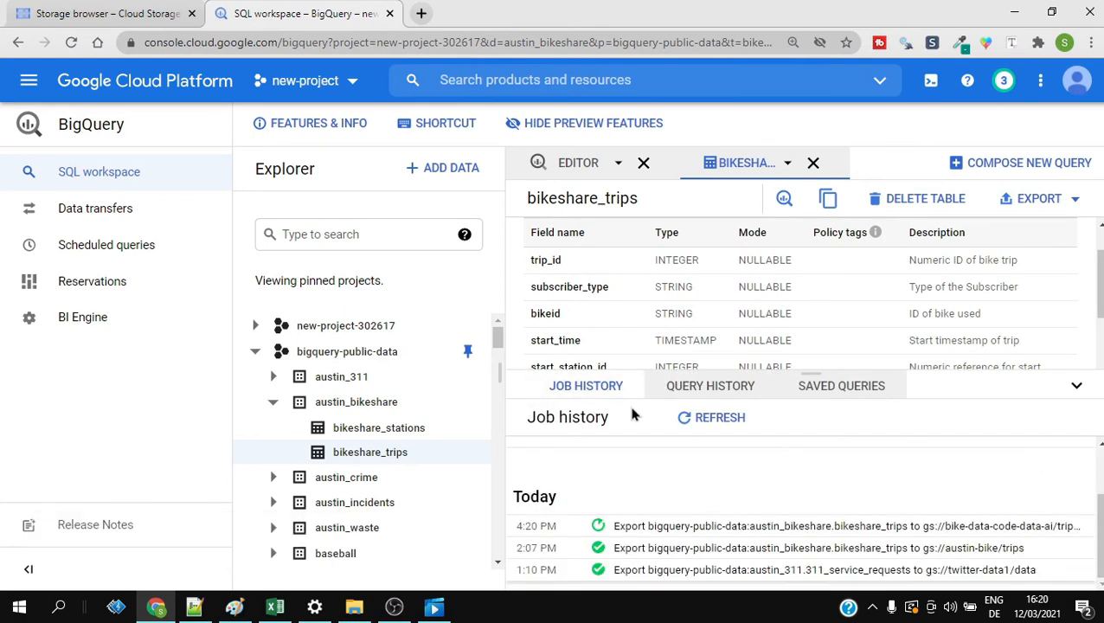
key("ctrl+minus")
key("ctrl+minus")
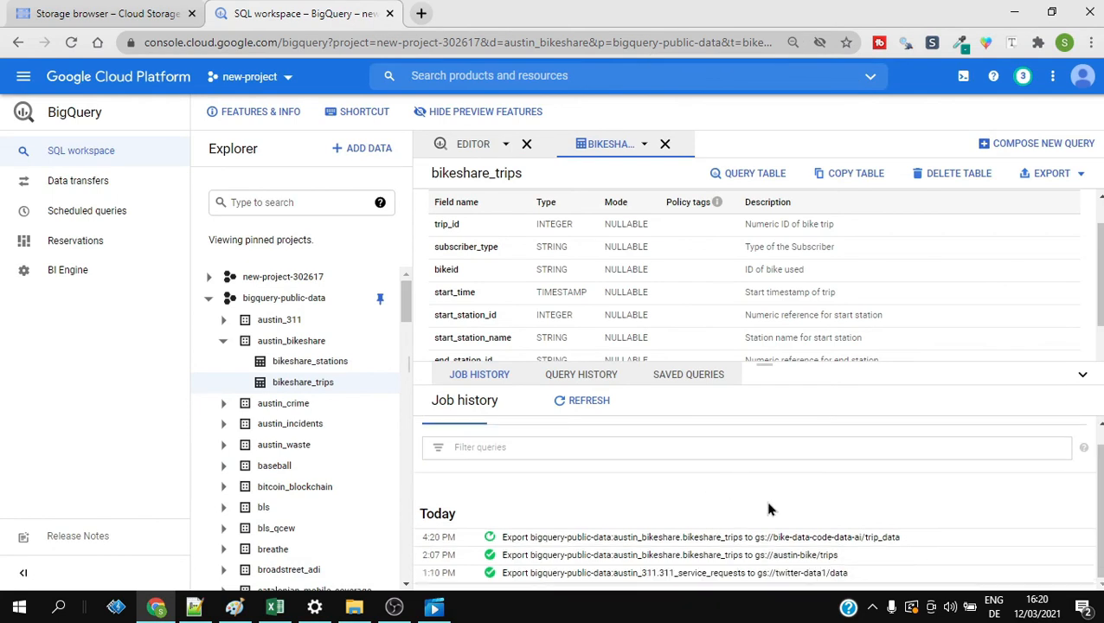
left_click(554, 536)
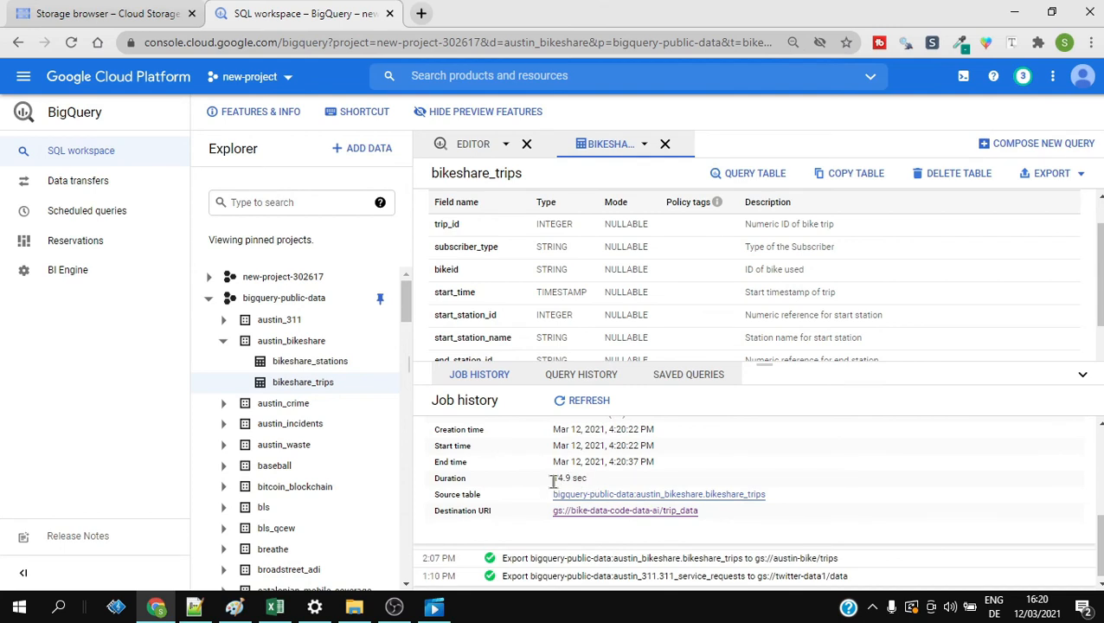
left_click_drag(552, 481, 586, 483)
mouse_move(610, 447)
left_mouse_down()
mouse_move(641, 443)
mouse_move(609, 463)
left_mouse_up()
Switch to the Cloud Storage browser tab, open the bike-data-code-data-ai bucket and download its trip_data file
left_click(104, 13)
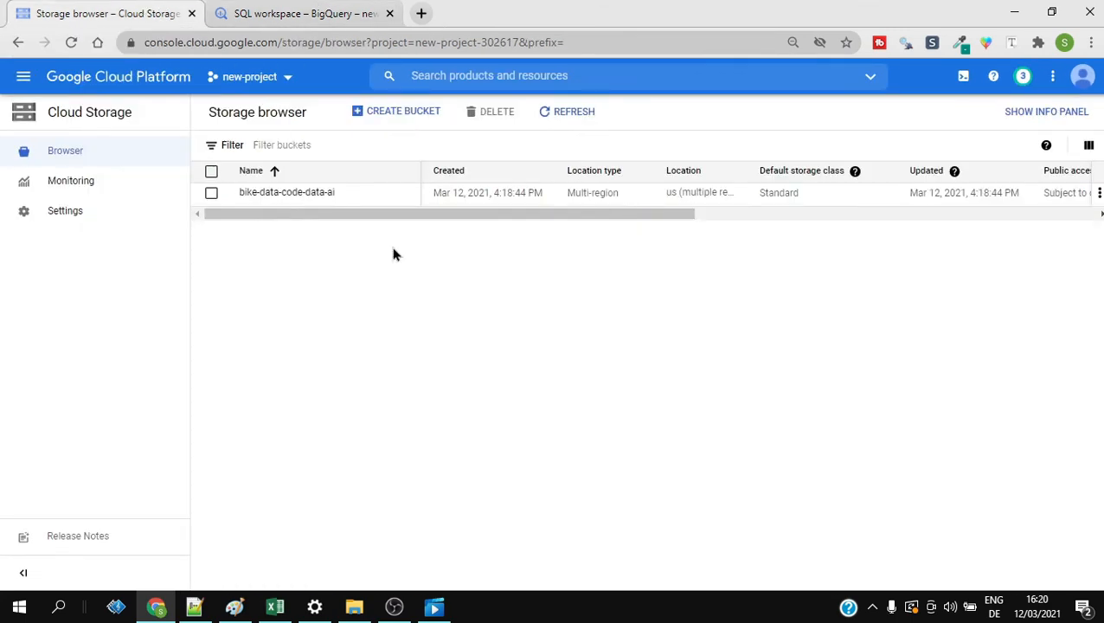
left_click(262, 194)
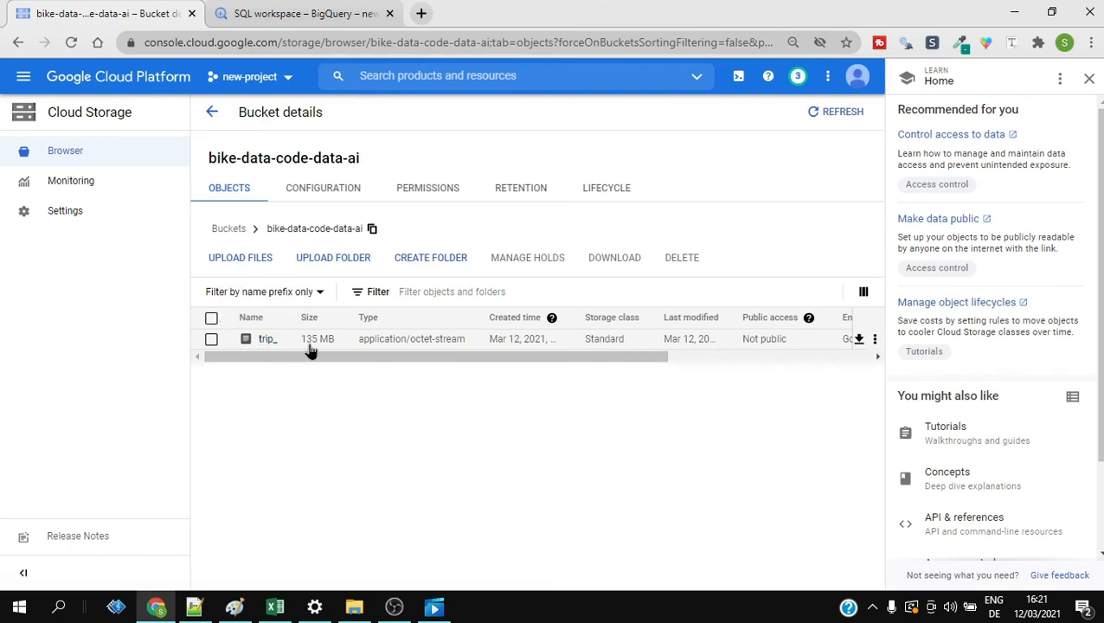
left_click_drag(584, 360, 794, 361)
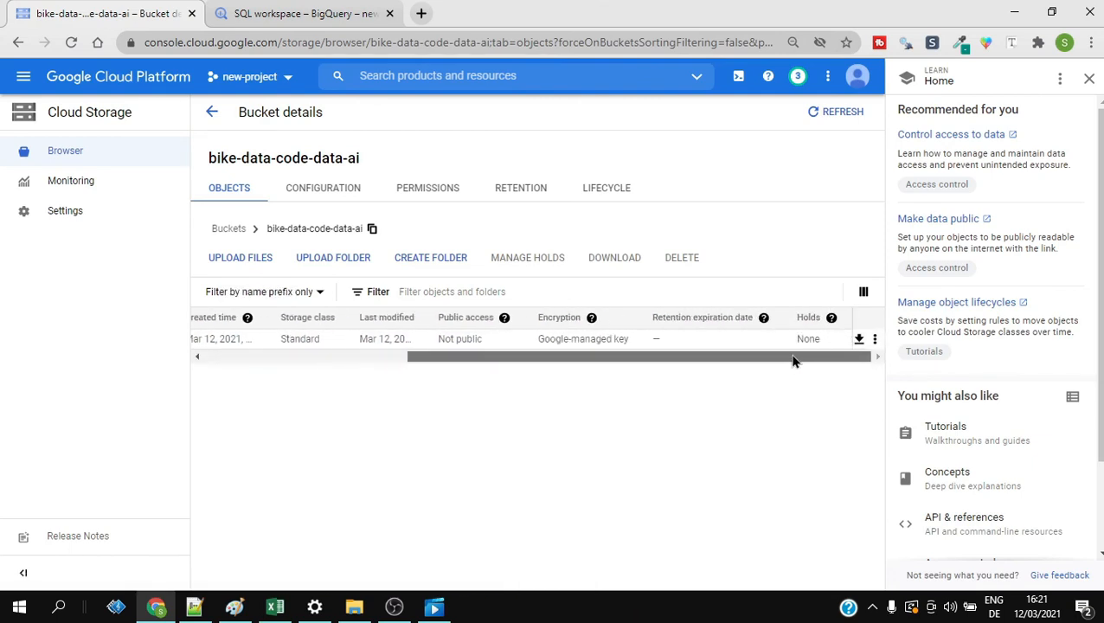
left_click(858, 340)
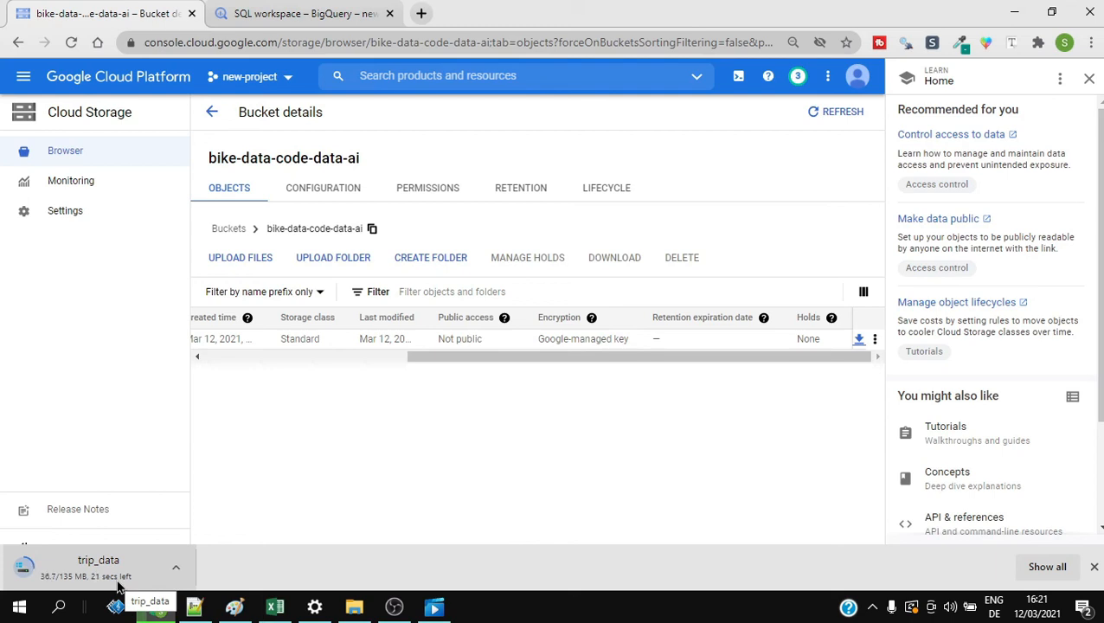
Show the downloaded trip_data file in the Downloads folder and open it in Notepad++
left_click(177, 568)
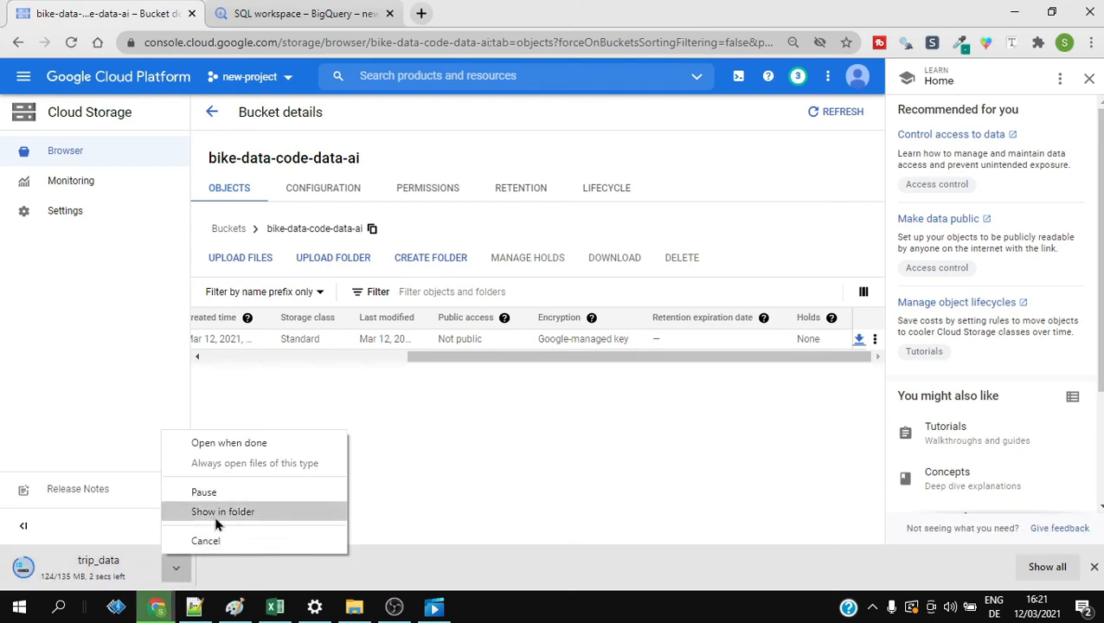
left_click(216, 519)
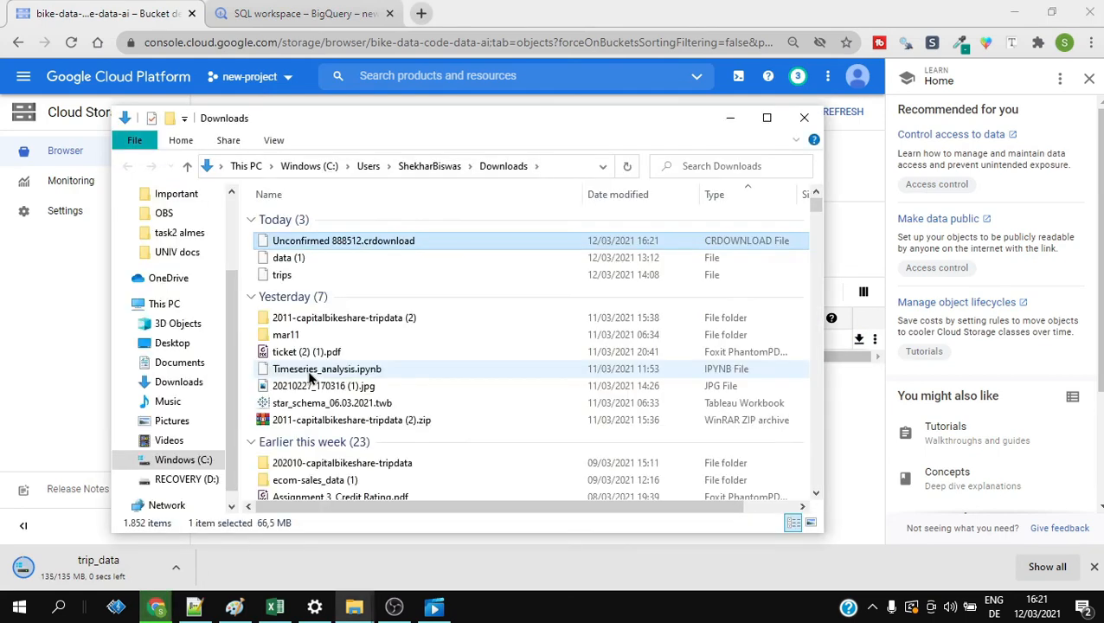
scroll(349, 269, "down", 3)
scroll(325, 285, "up", 4)
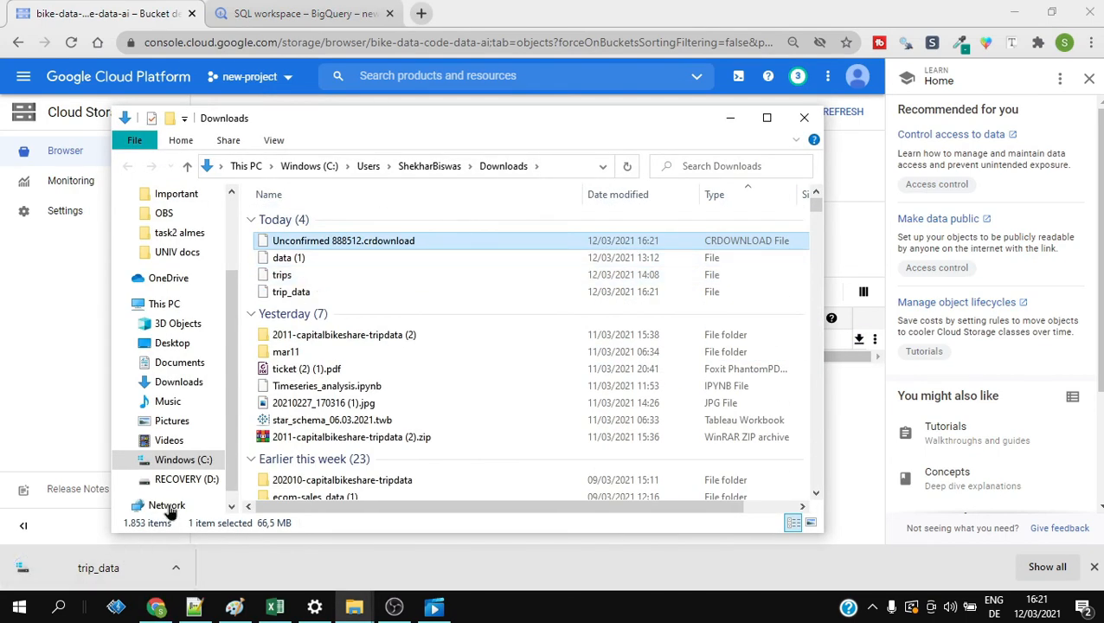
right_click(315, 293)
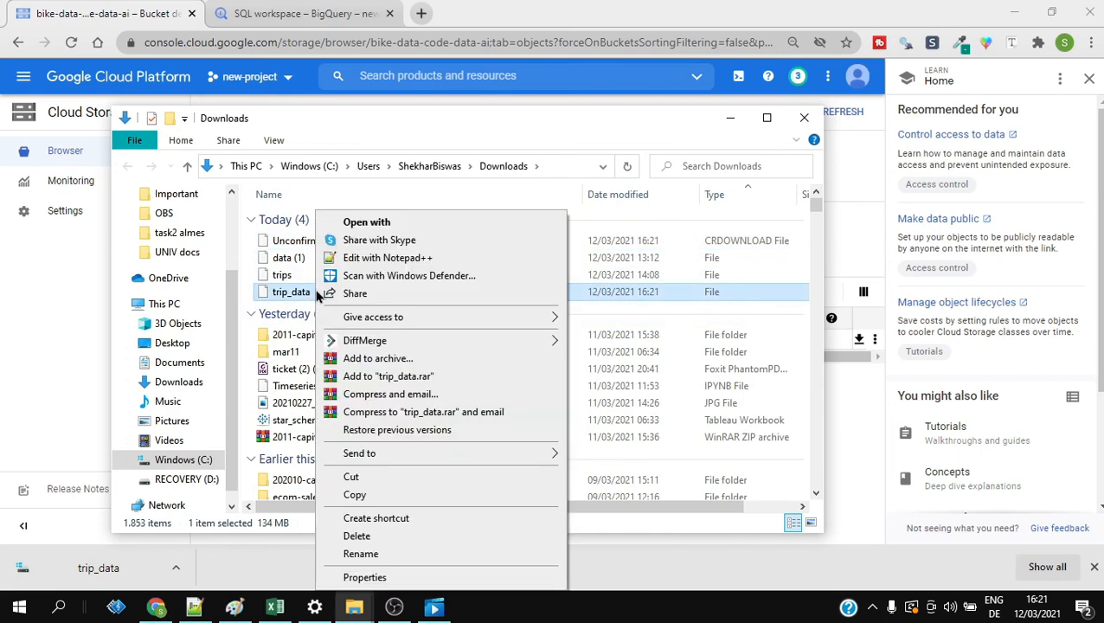
left_click(375, 259)
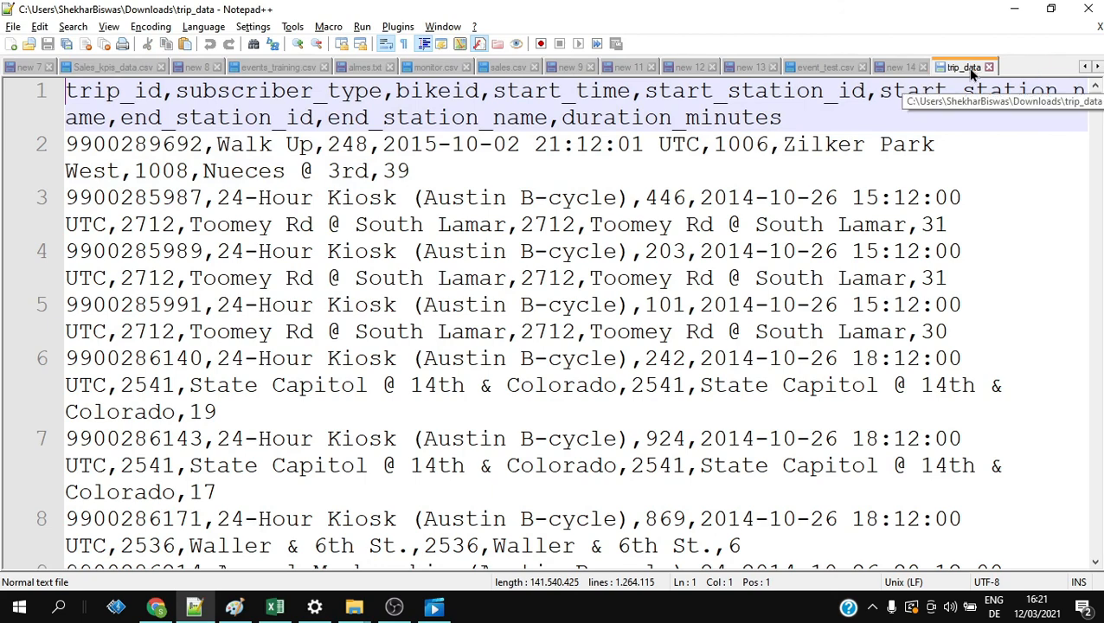
Compare the column names in the header row of trip_data with the bikeshare_trips schema in BigQuery, from trip_id to duration_minutes
double_click(163, 90)
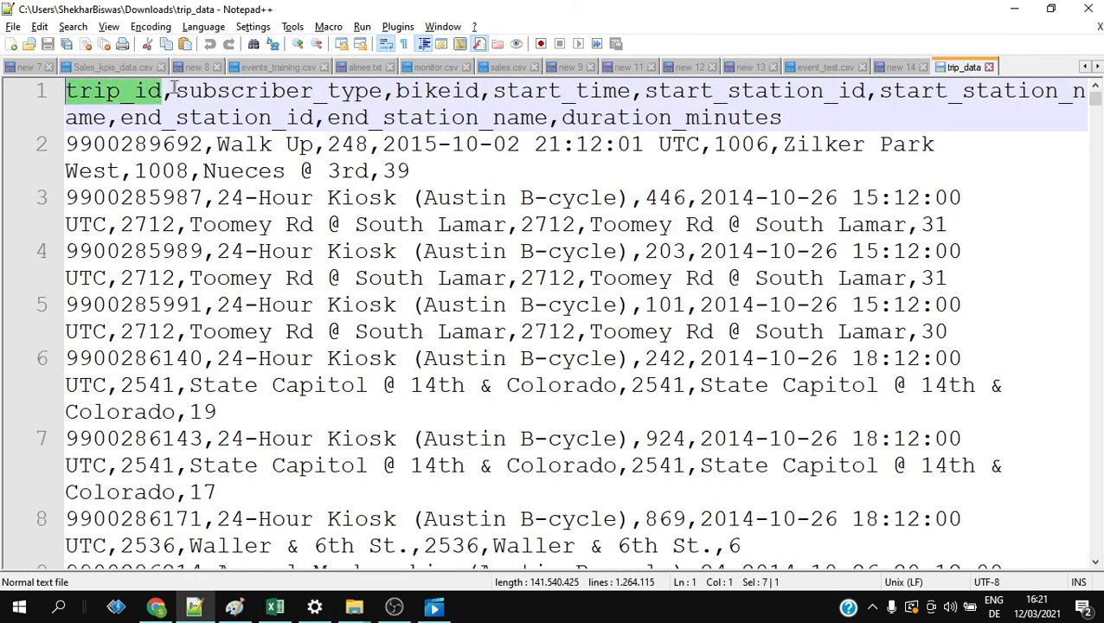
left_click_drag(174, 90, 374, 91)
key("alt+Tab")
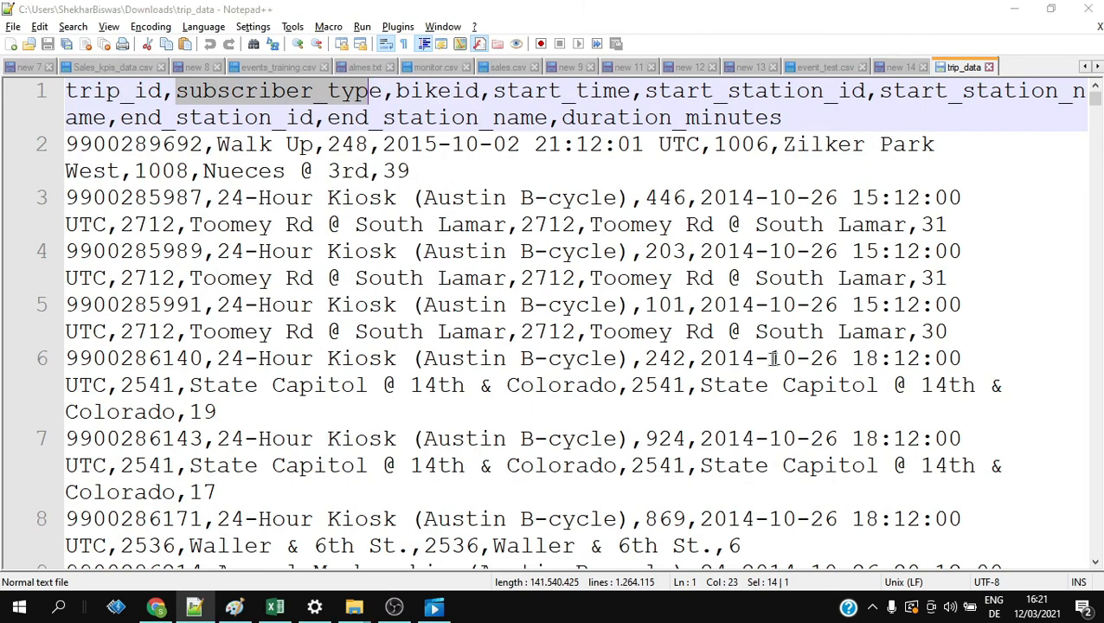
left_click(155, 607)
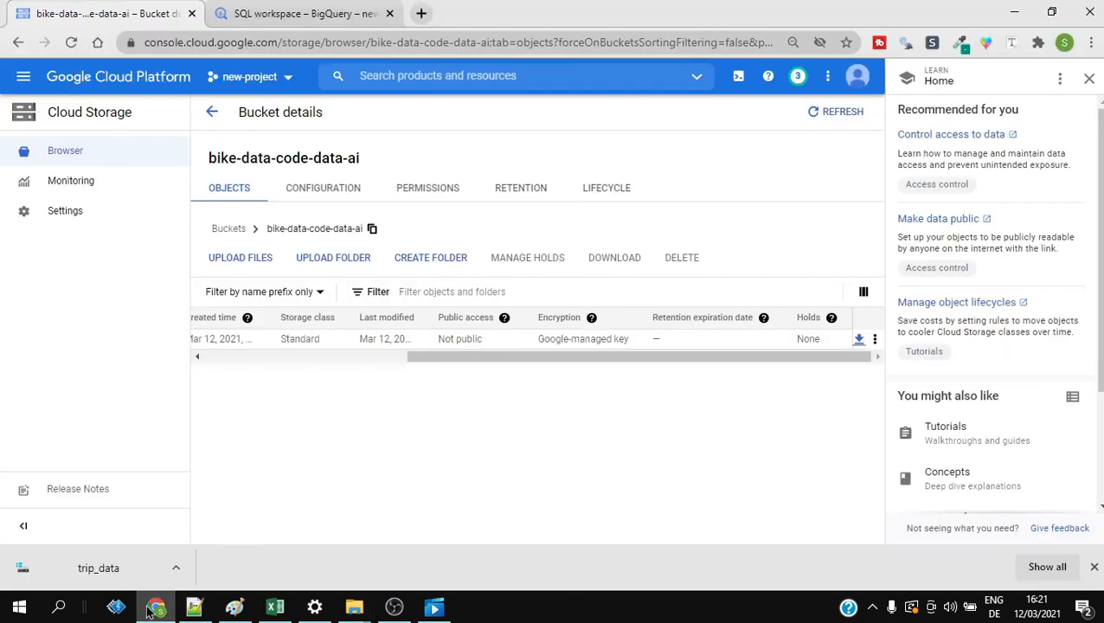
left_click(273, 11)
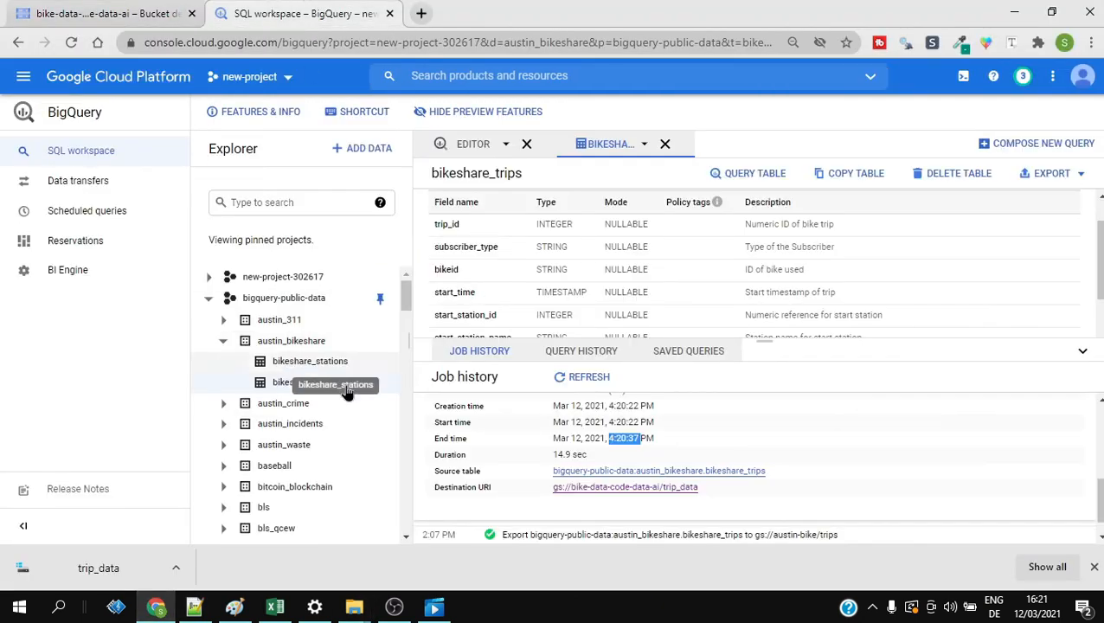
left_click(288, 386)
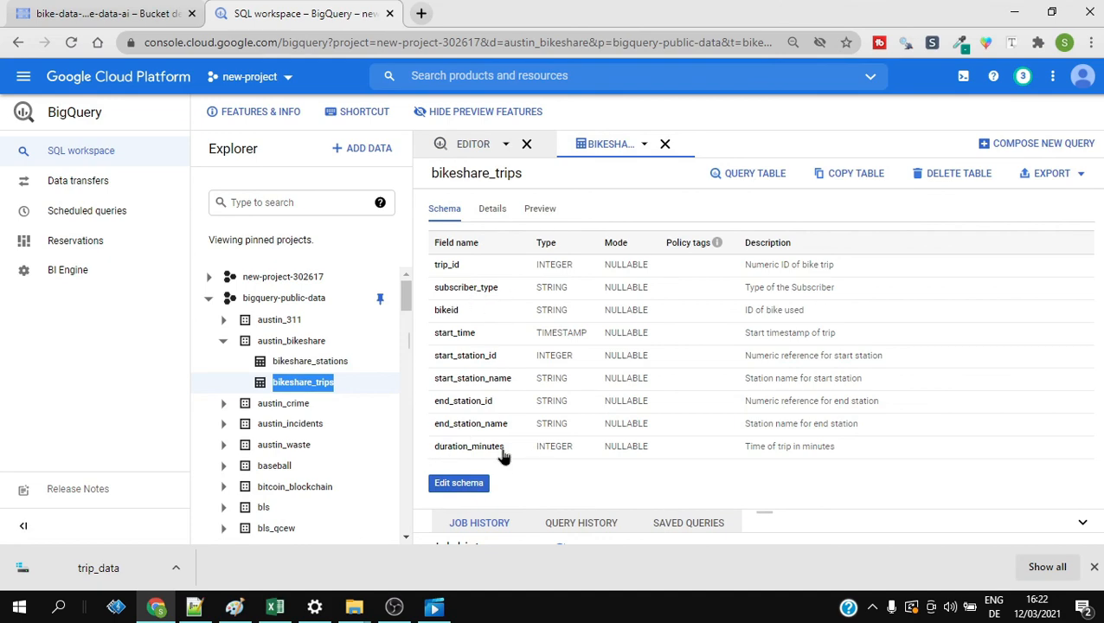
key("alt+Tab")
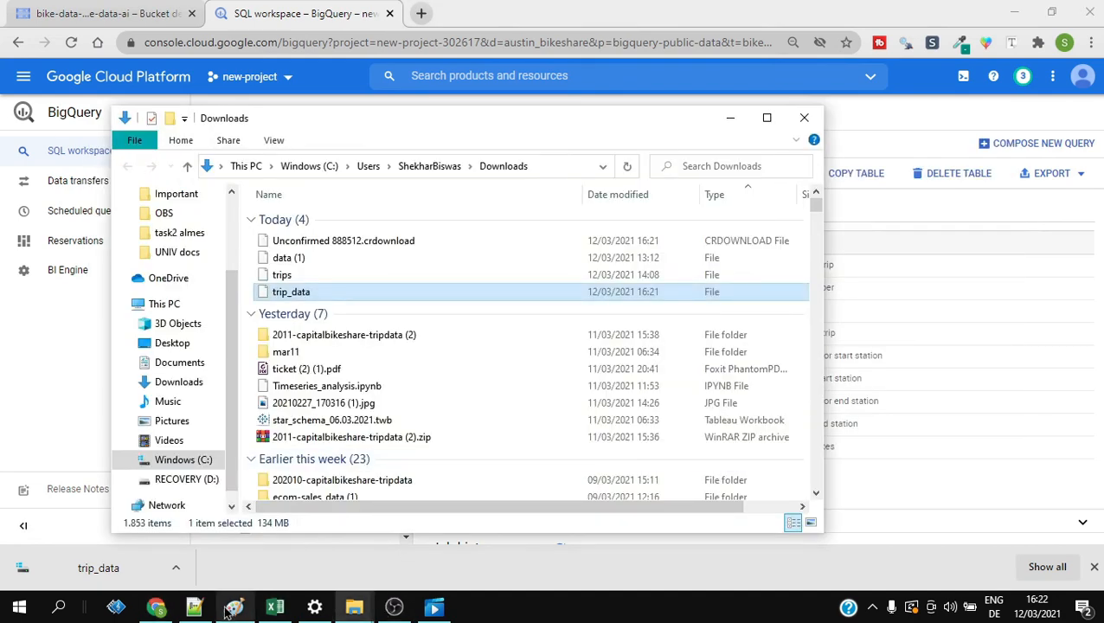
left_click(193, 606)
left_click_drag(776, 119, 562, 121)
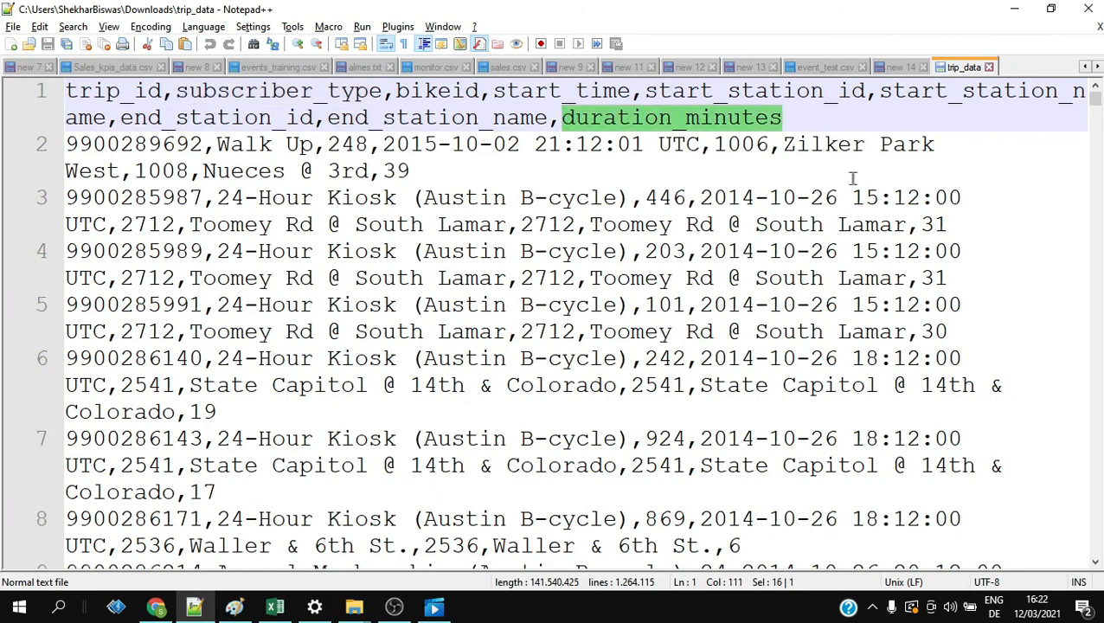
Examine the trip records near the end of the trip_data file, down to its last line
left_click_drag(1097, 102, 1092, 575)
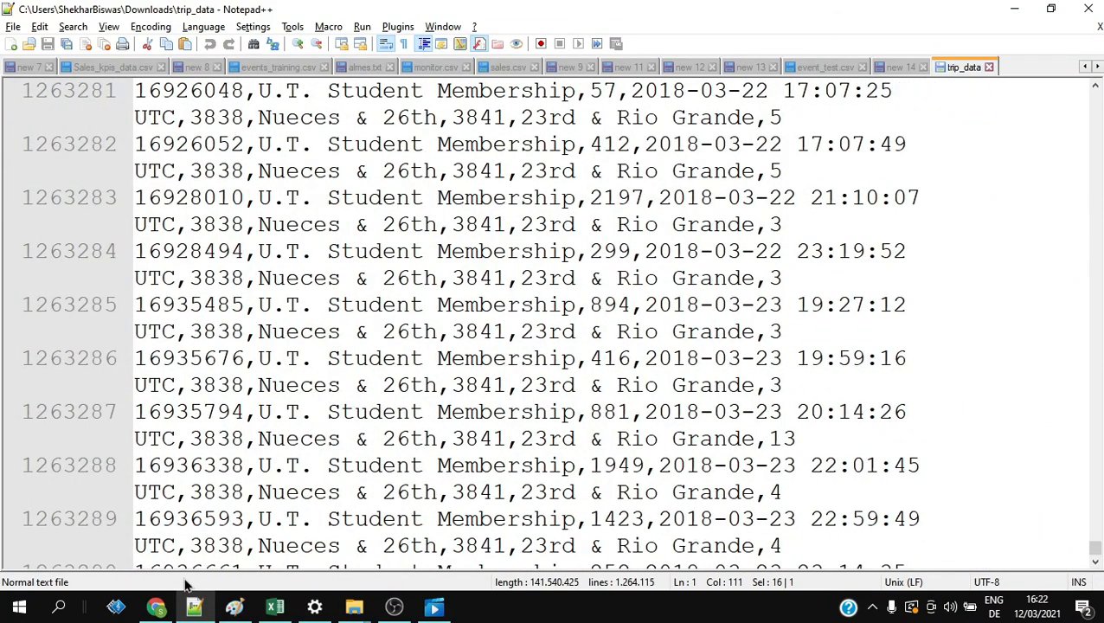
scroll(73, 537, "down", 4)
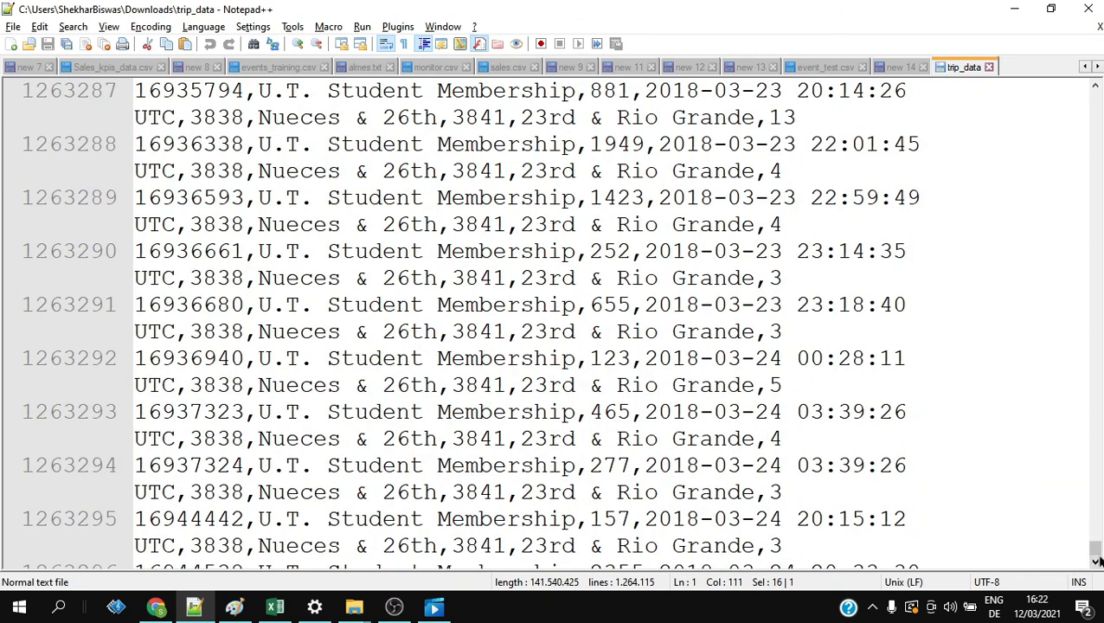
left_click_drag(1096, 561, 1095, 559)
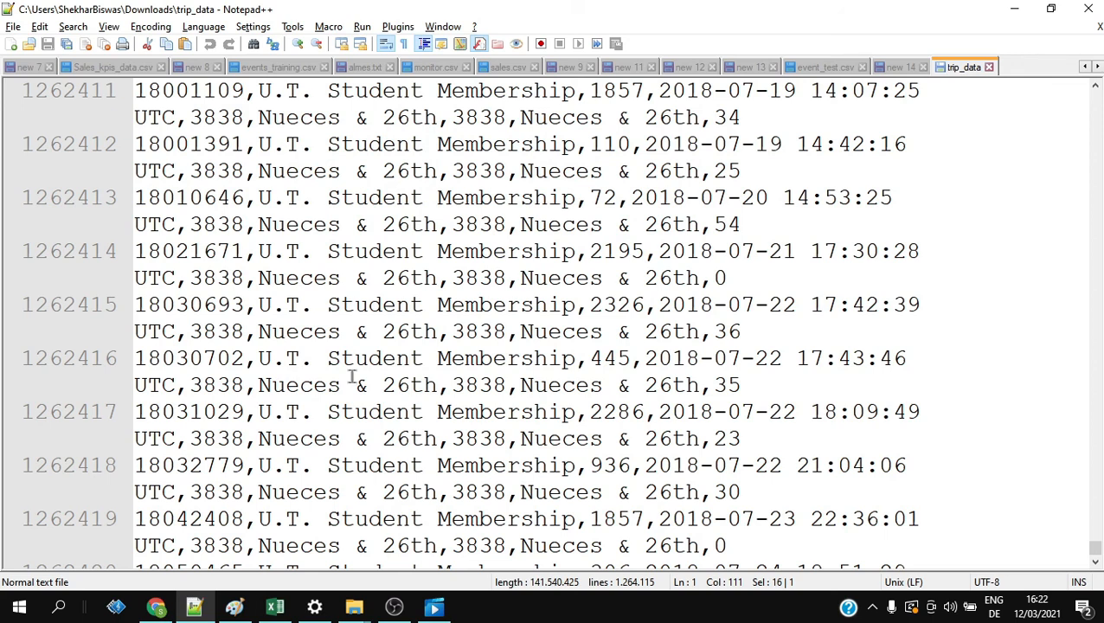
left_click_drag(742, 385, 134, 358)
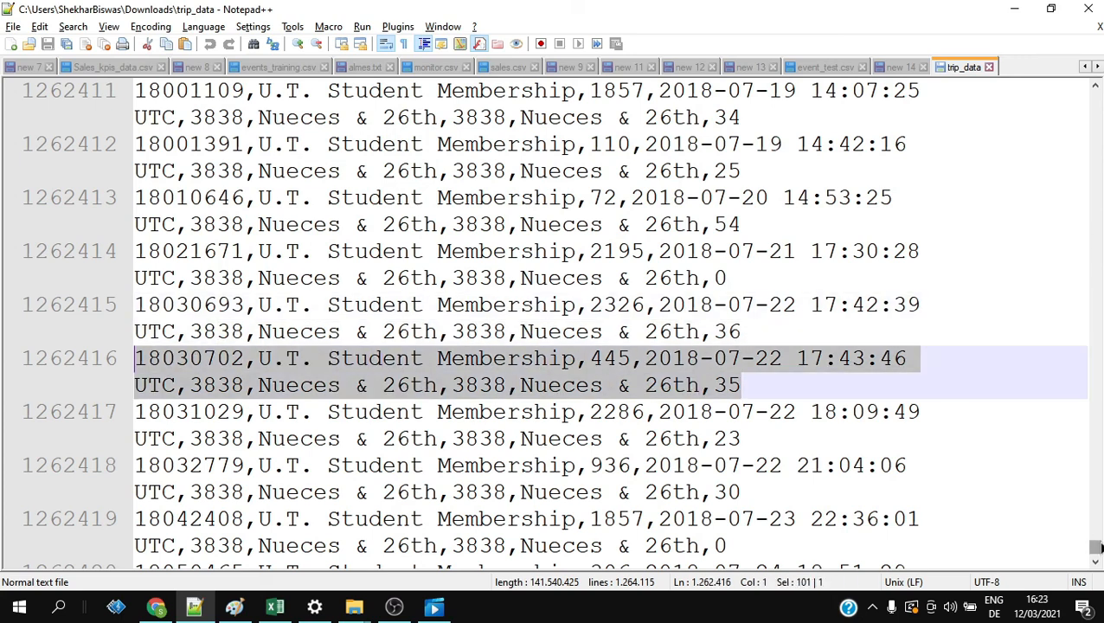
left_click_drag(1095, 546, 1100, 567)
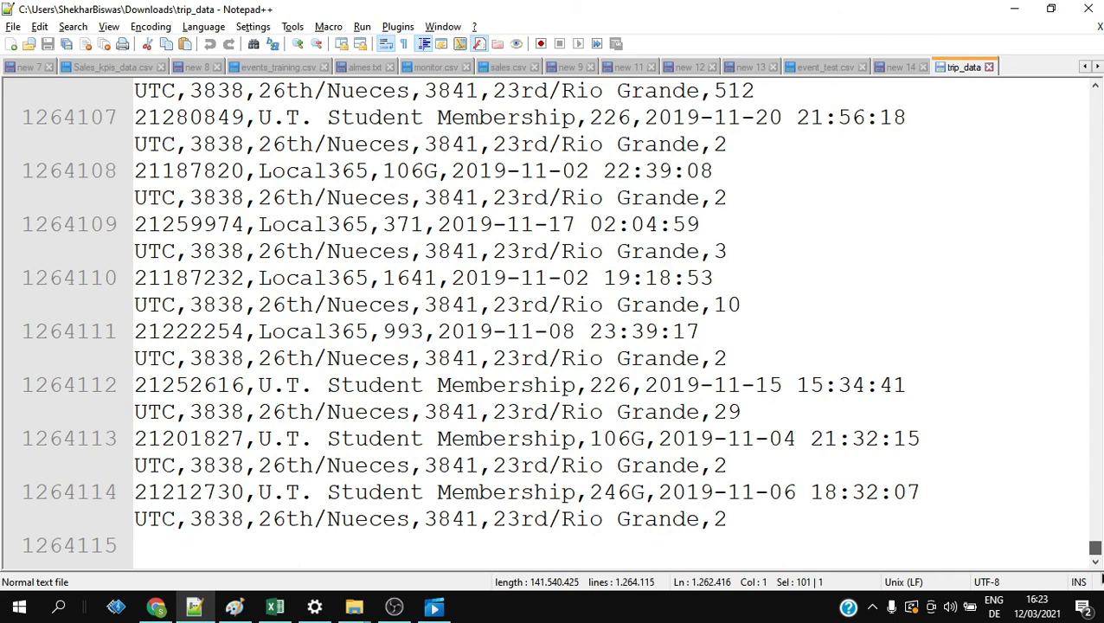